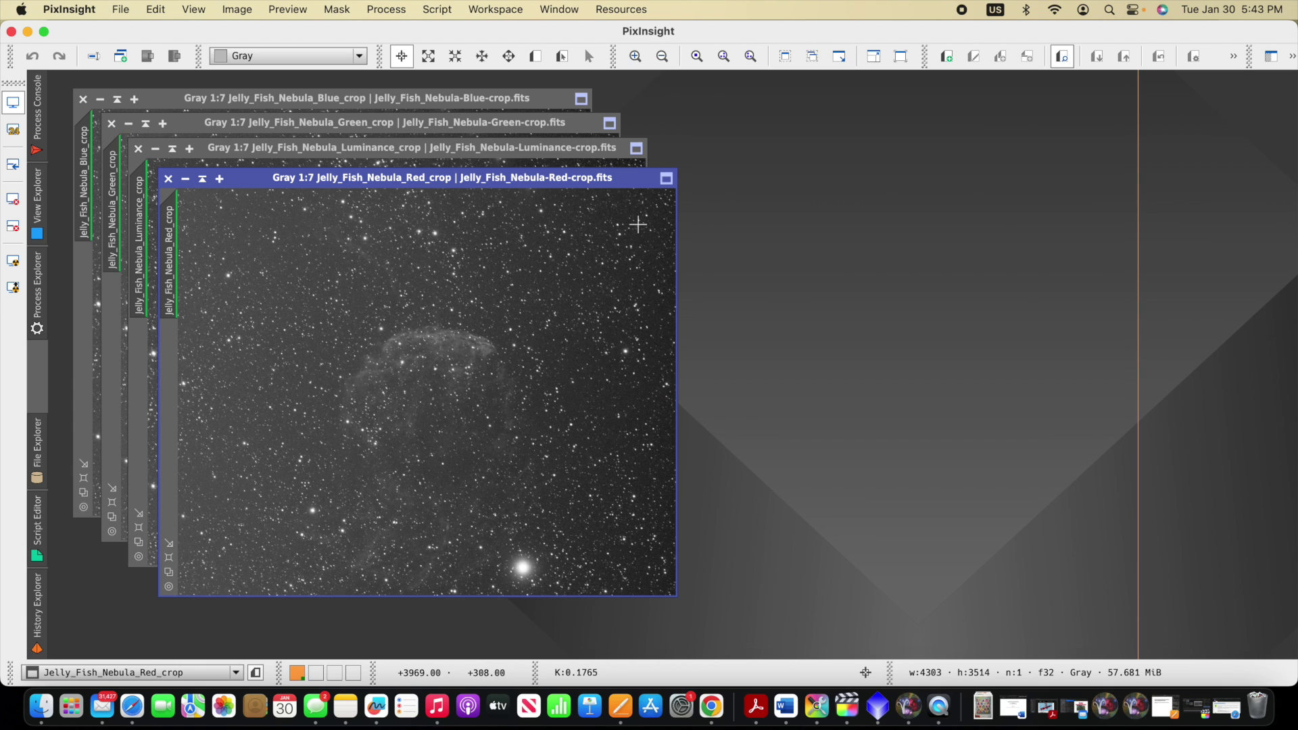
- Iconize the red, luminance and green crop images and park their icons along the right side
click(186, 180)
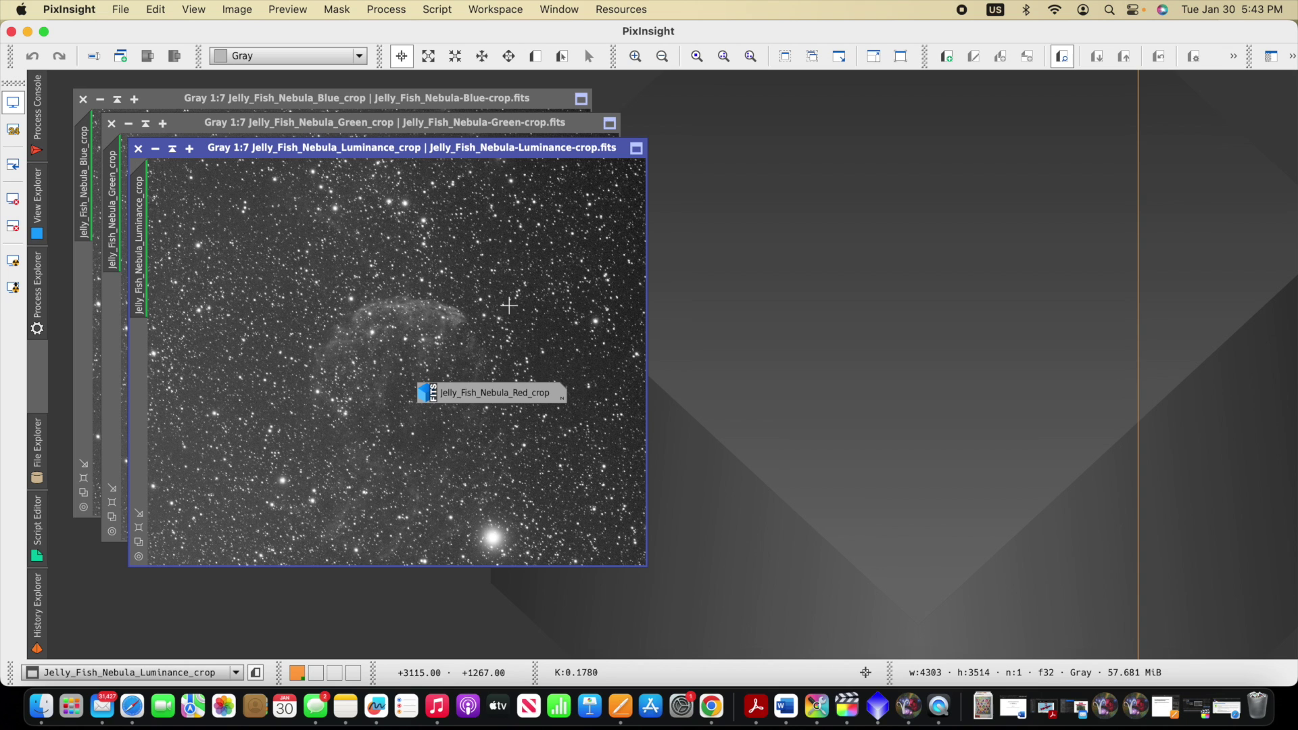
drag(459, 398, 1121, 298)
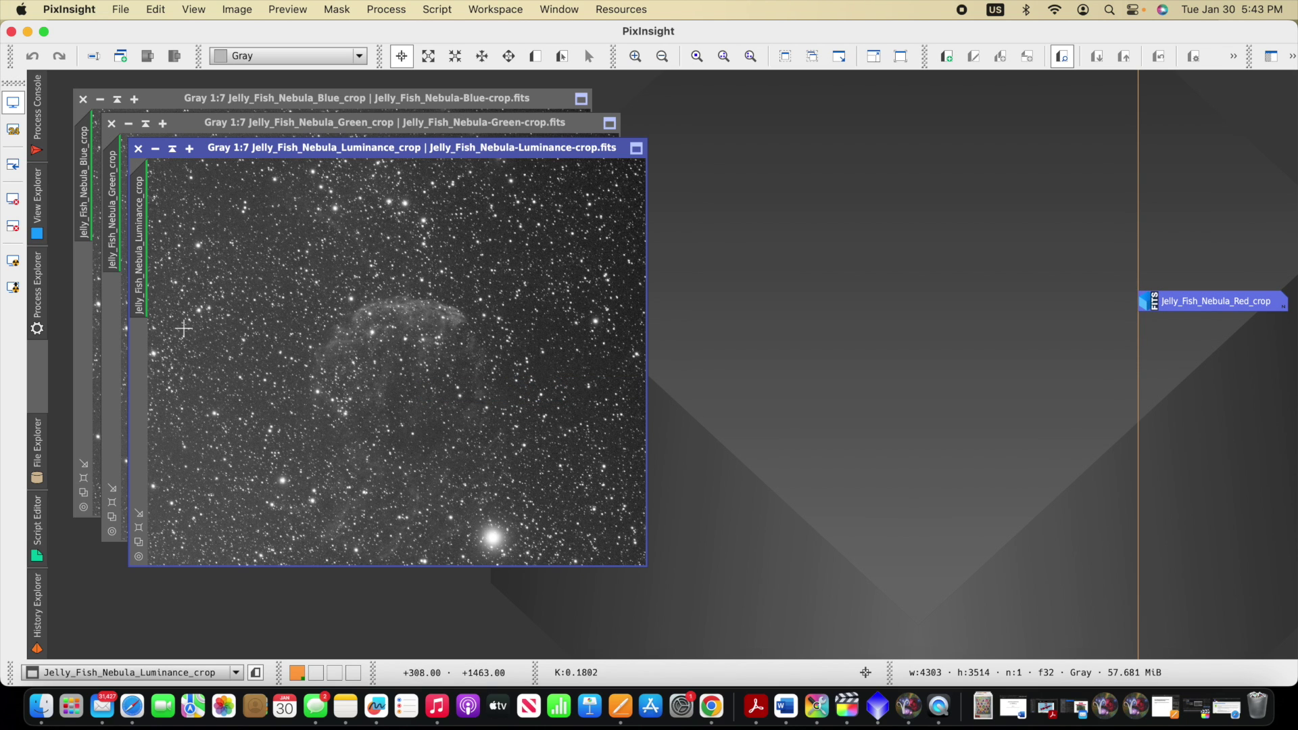
click(155, 148)
drag(551, 376, 1062, 376)
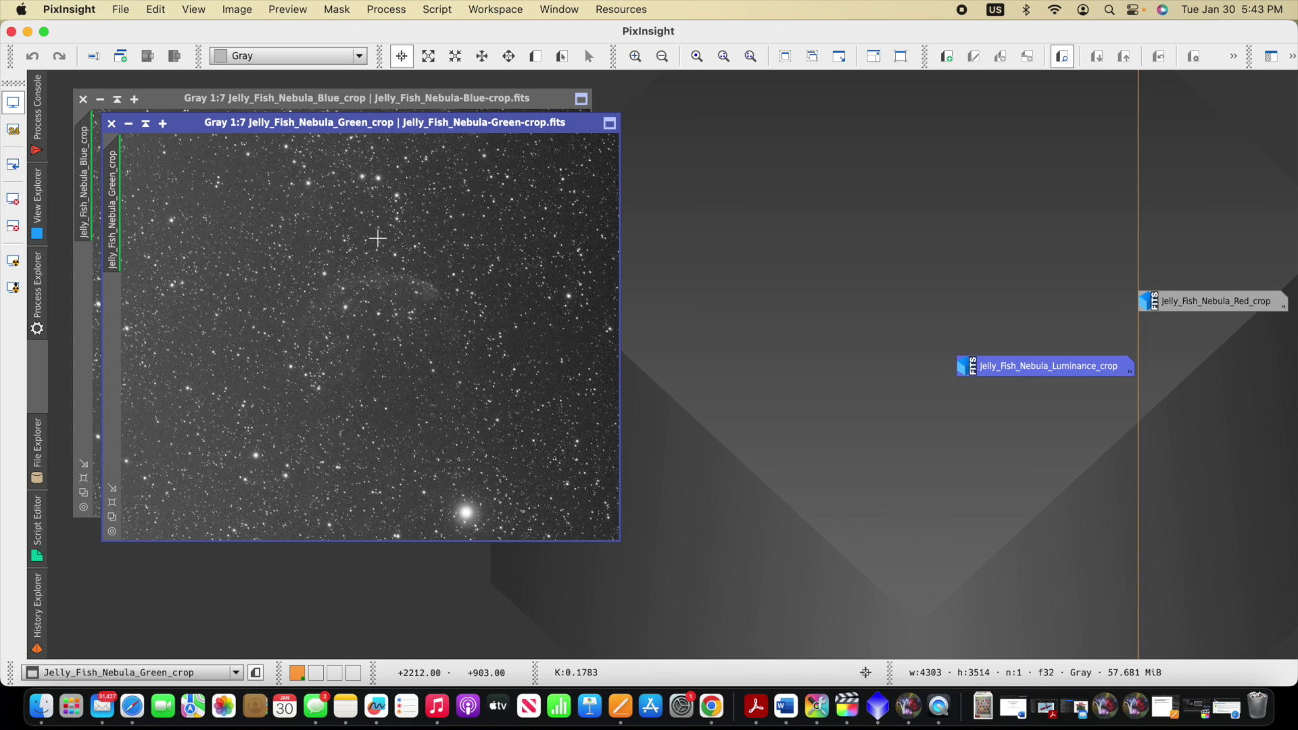
click(129, 127)
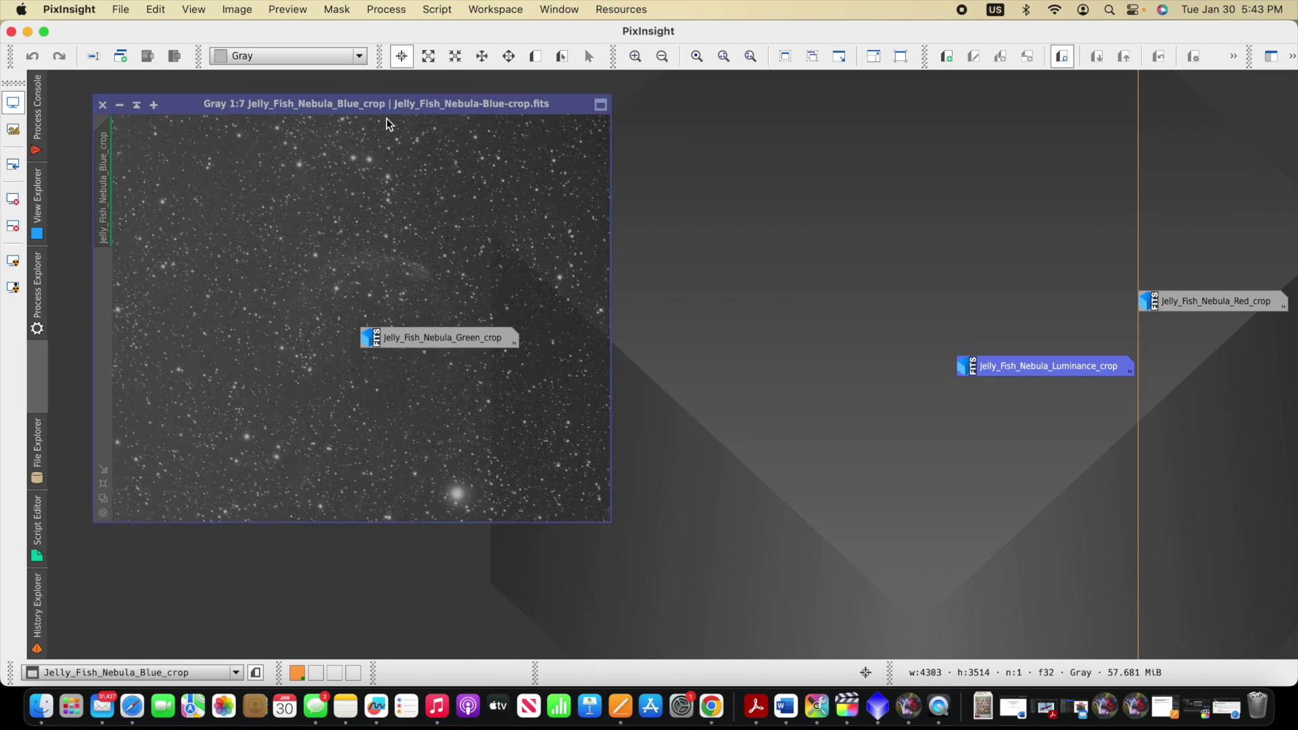
drag(386, 101, 513, 133)
drag(420, 345, 1125, 440)
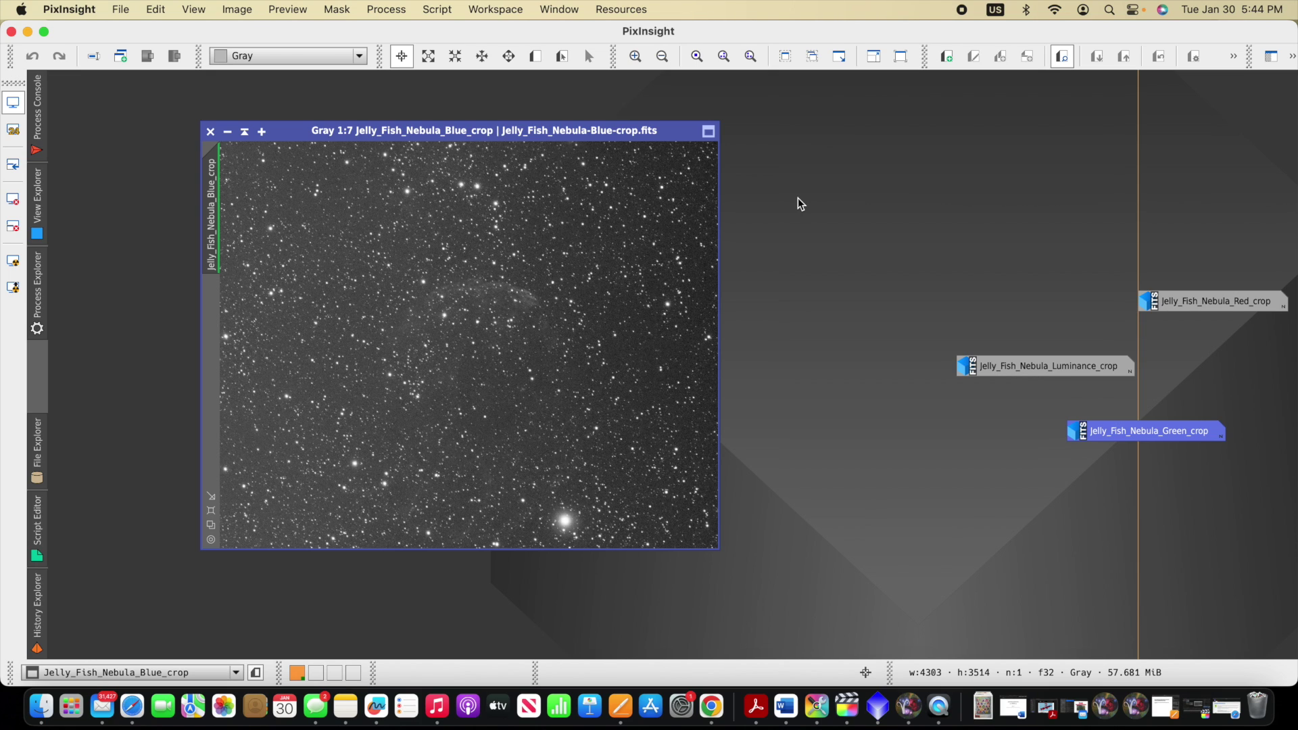
- Launch AutomaticBackgroundExtractor from the BackgroundModelization process category
click(386, 14)
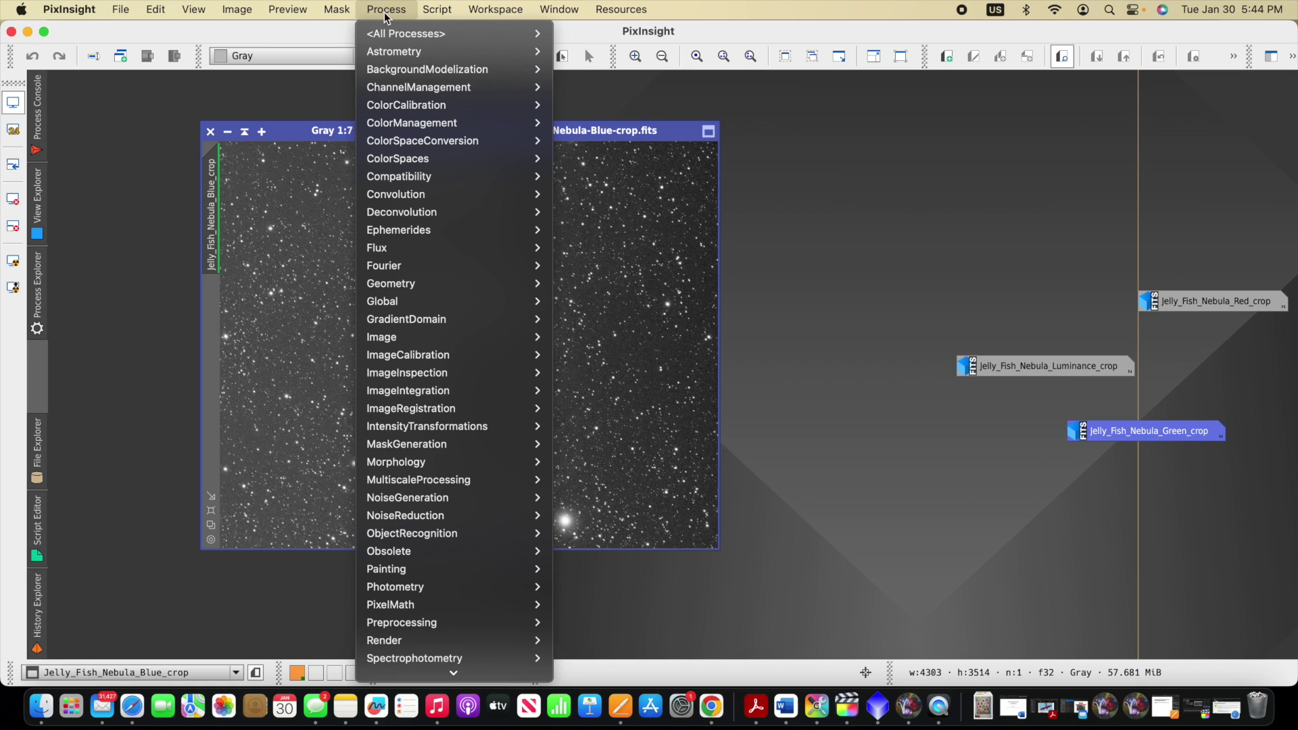
mouse_move(501, 78)
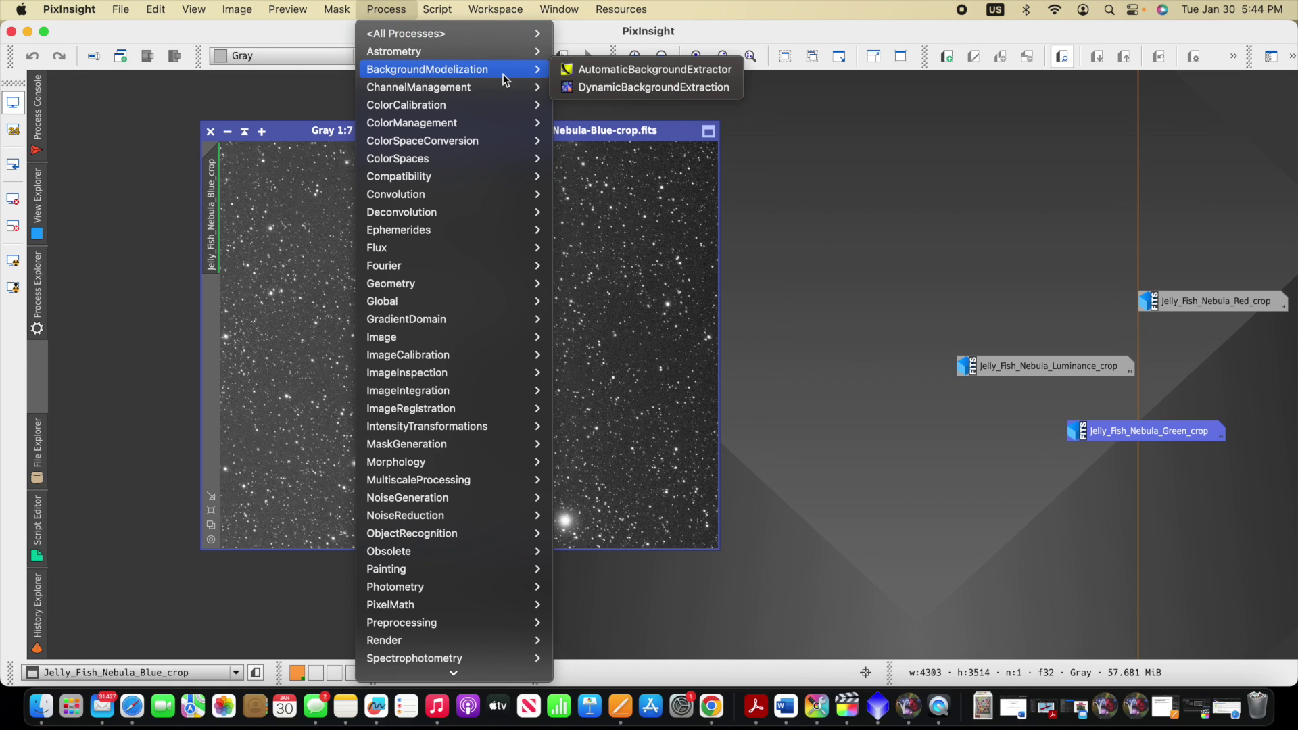
click(655, 71)
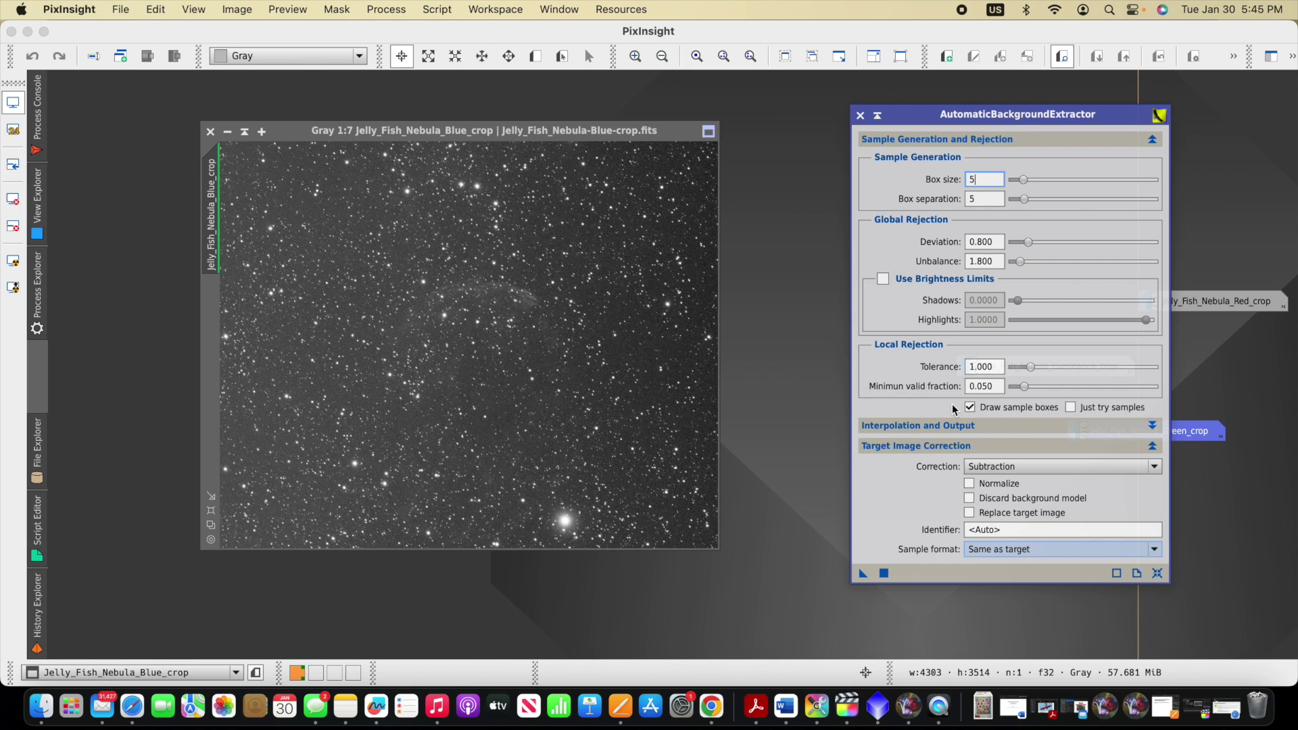
- Apply ABE to the blue crop image, then iconize the resulting ABE_samples image
drag(863, 574, 658, 453)
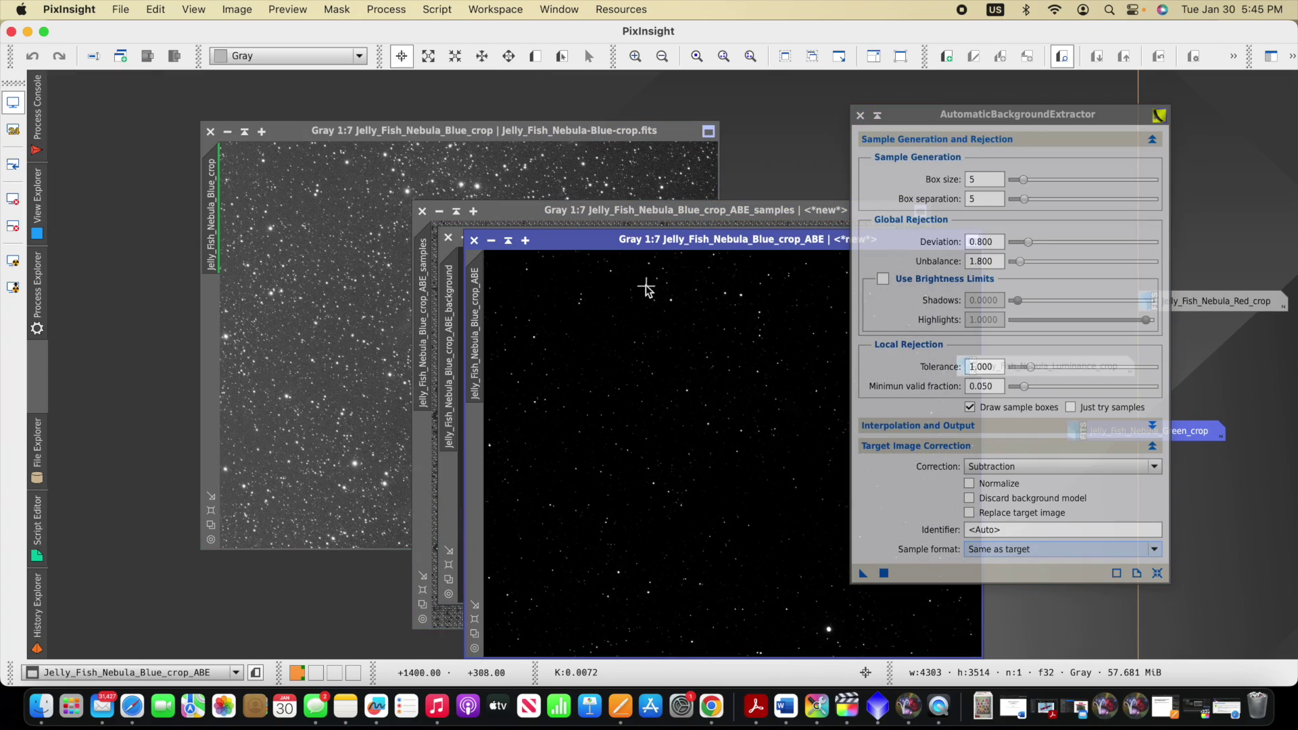
click(619, 210)
drag(612, 211, 458, 204)
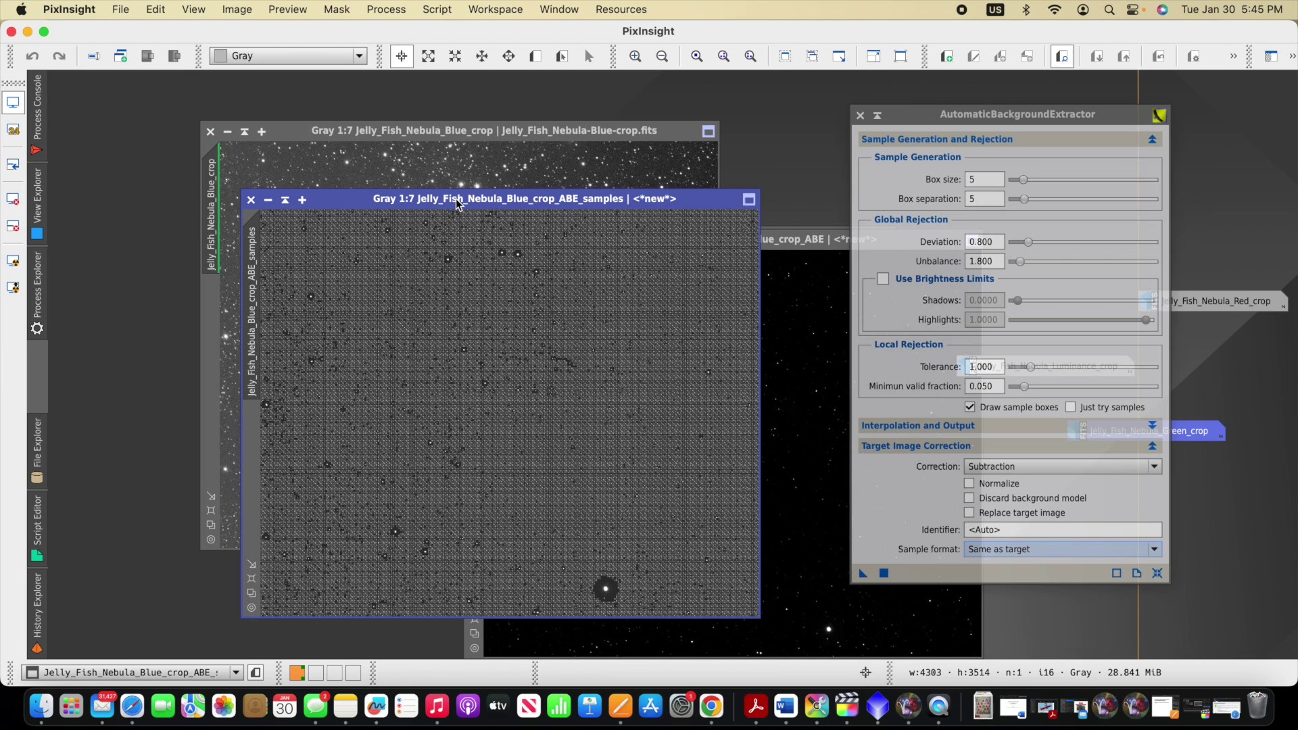
click(268, 202)
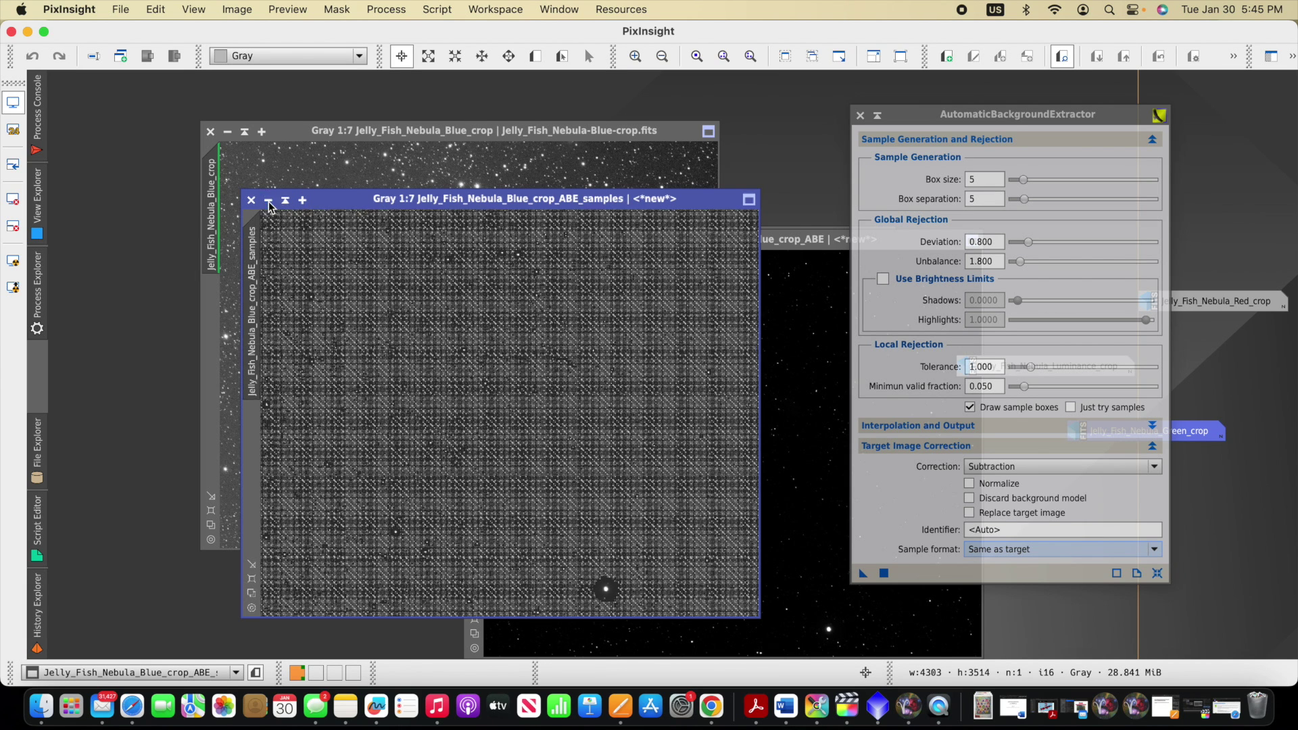
- Rearrange the background model, ABE result, original blue crop and ABE settings around the workspace
click(451, 473)
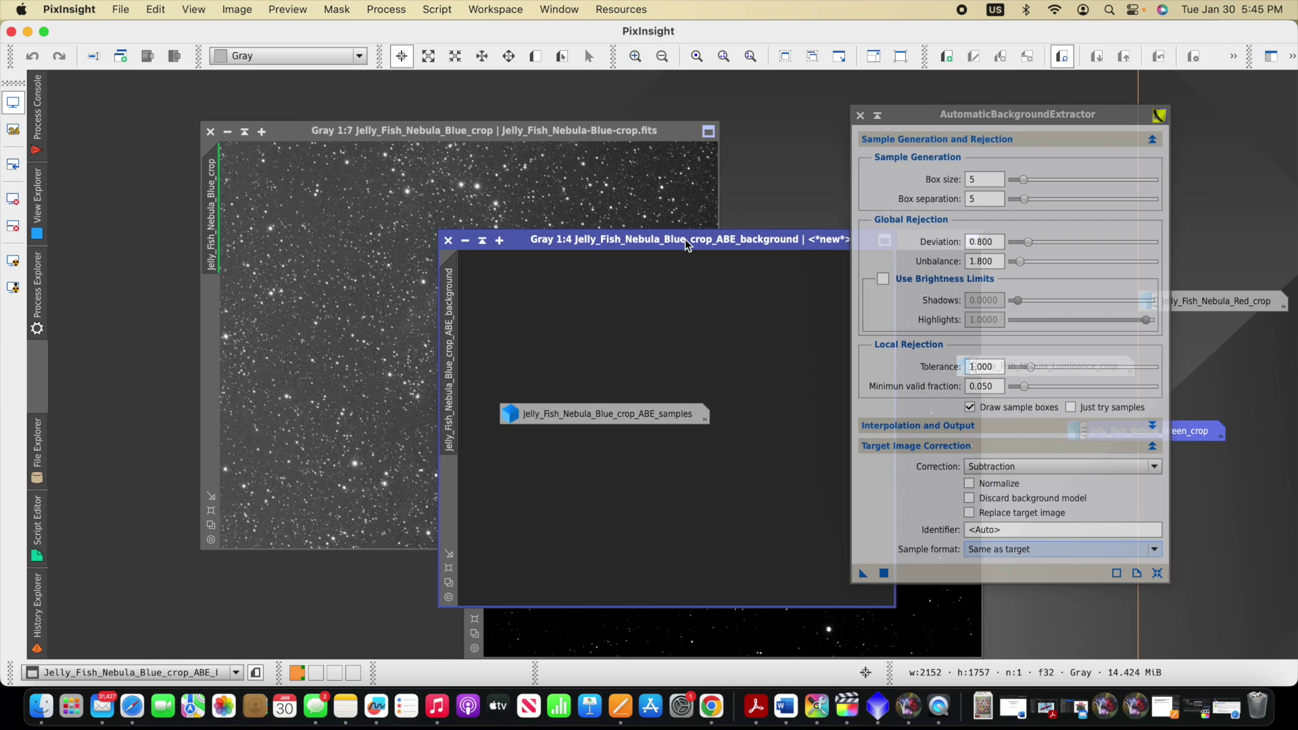
drag(685, 238, 482, 195)
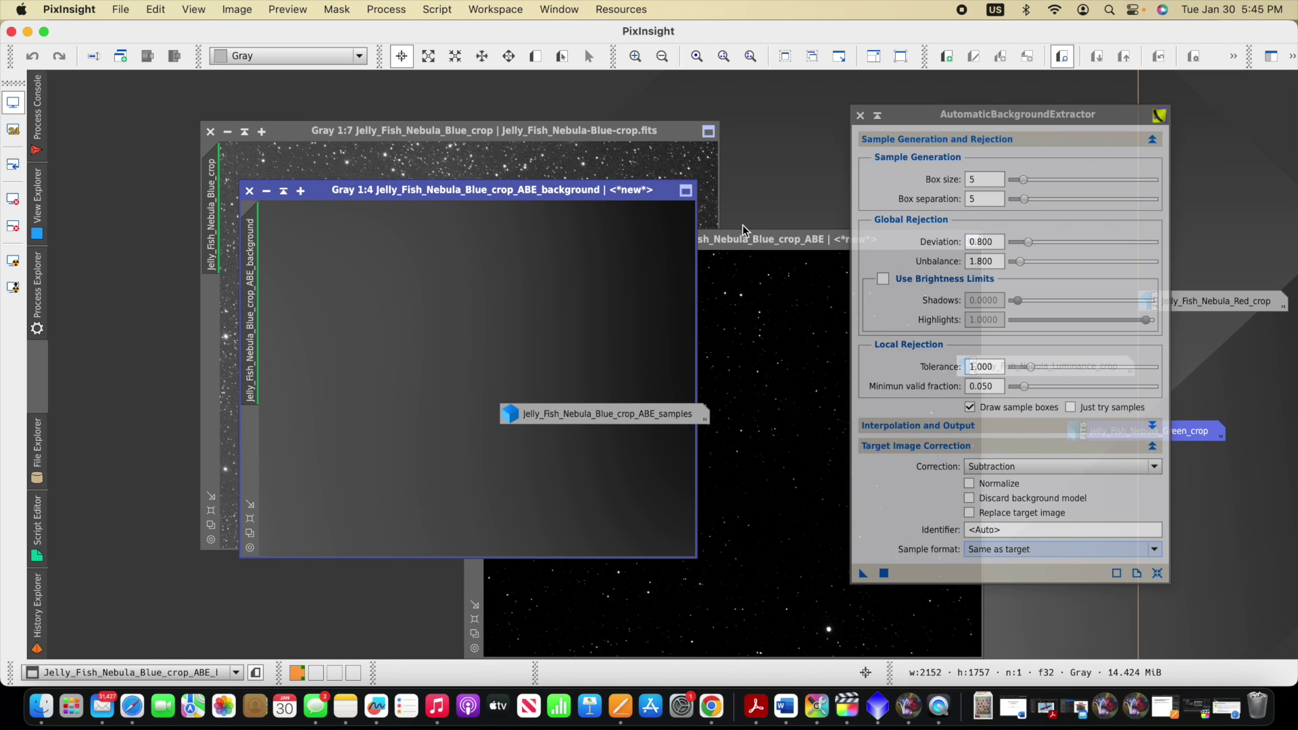
drag(730, 246, 986, 480)
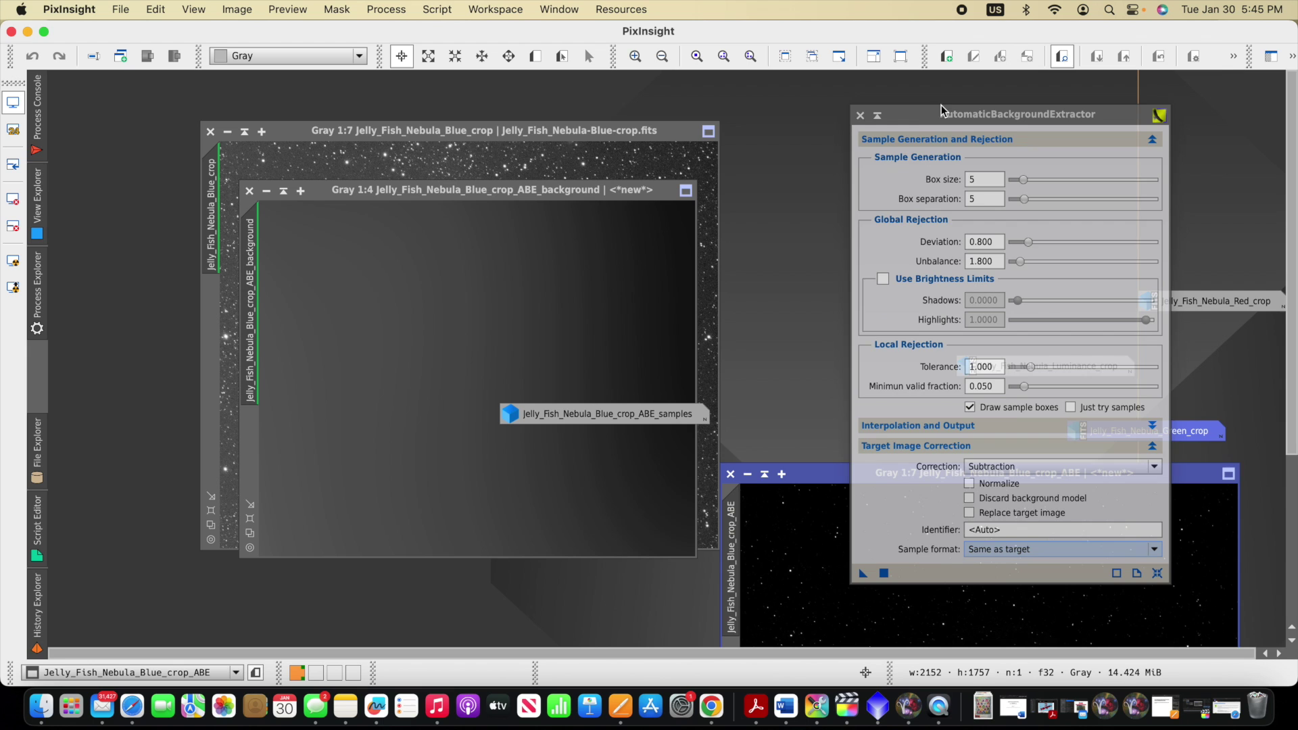
drag(913, 118, 1104, 178)
drag(351, 191, 850, 147)
drag(495, 127, 367, 96)
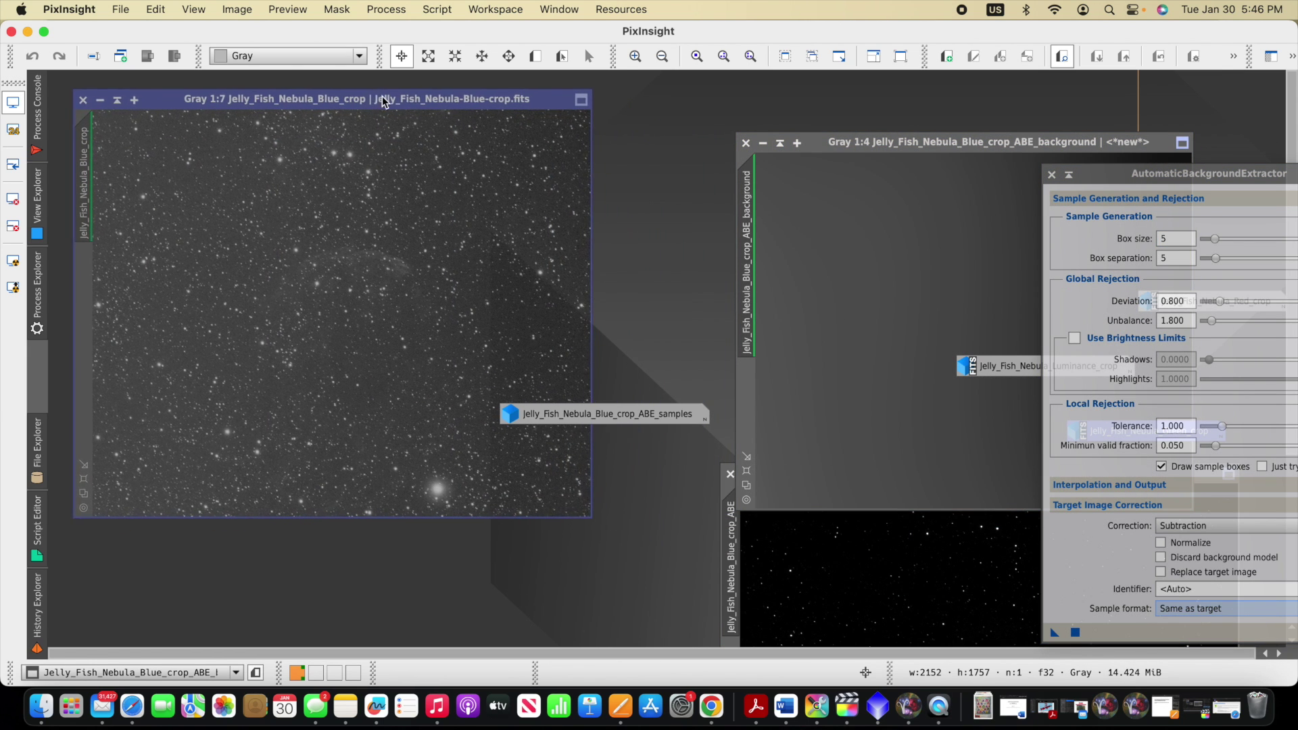
drag(782, 147, 656, 104)
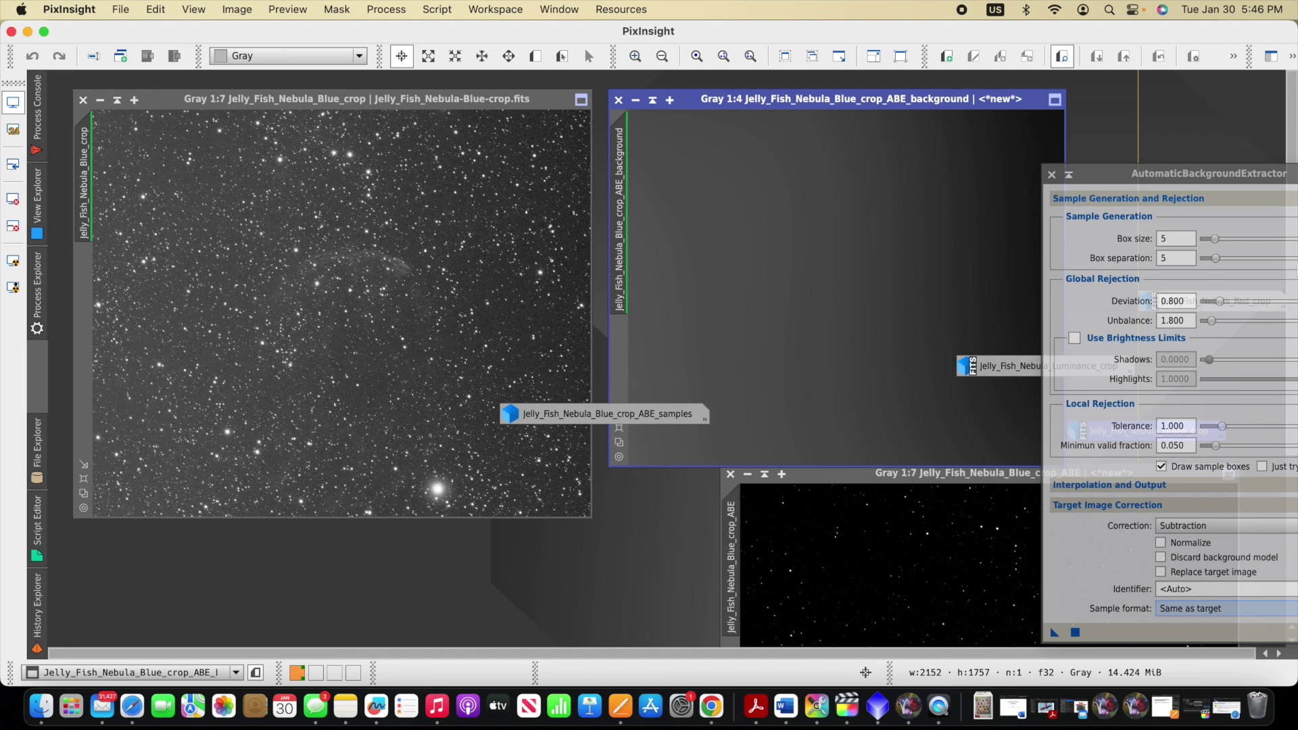
drag(1147, 181, 1233, 303)
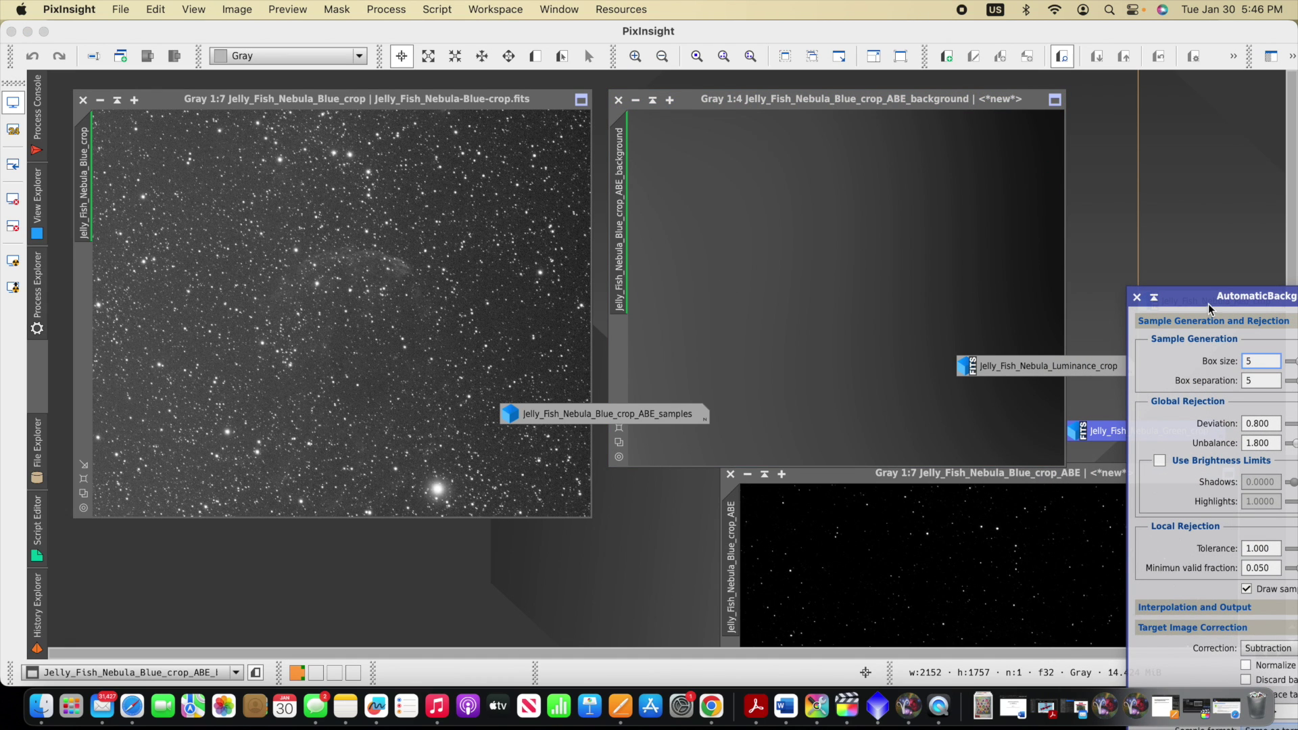
drag(971, 475, 432, 169)
drag(553, 416, 962, 554)
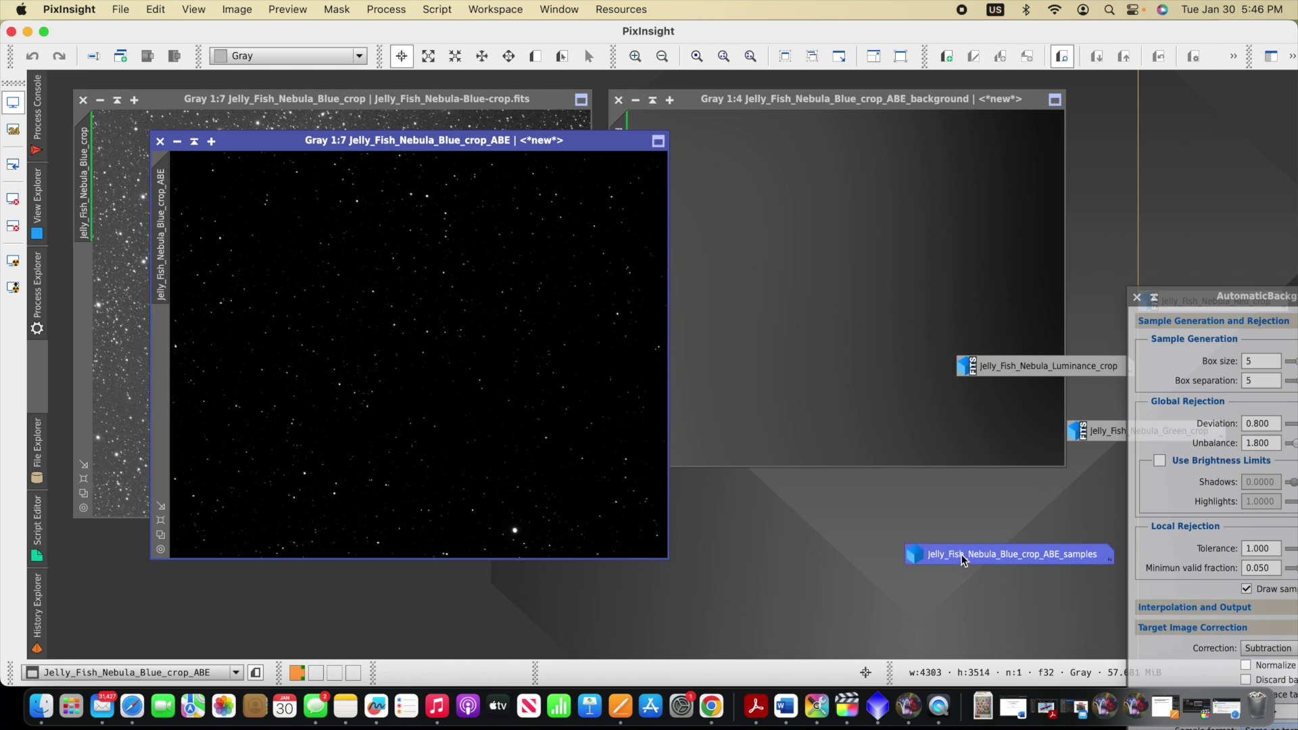
- Auto-stretch the ABE image beside the original, stacking the icons and ABE dialog lower right
key(super+a)
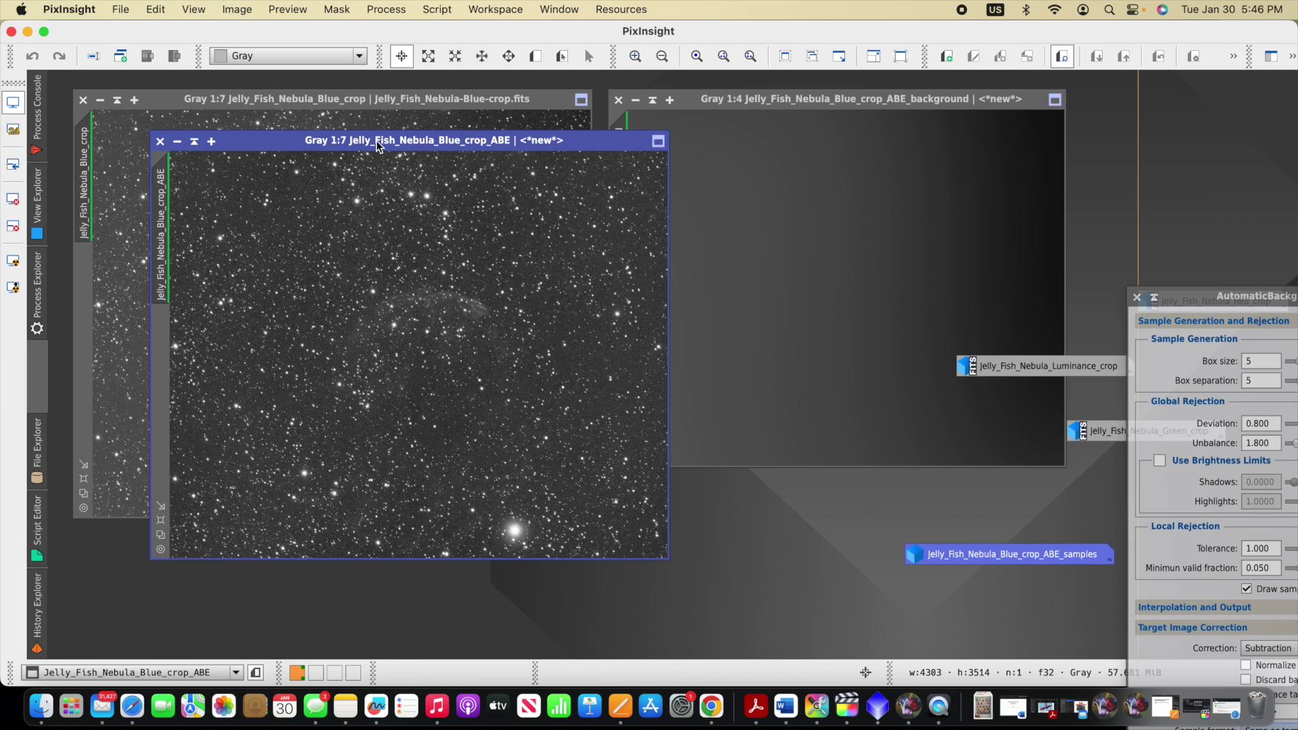
drag(383, 143, 833, 92)
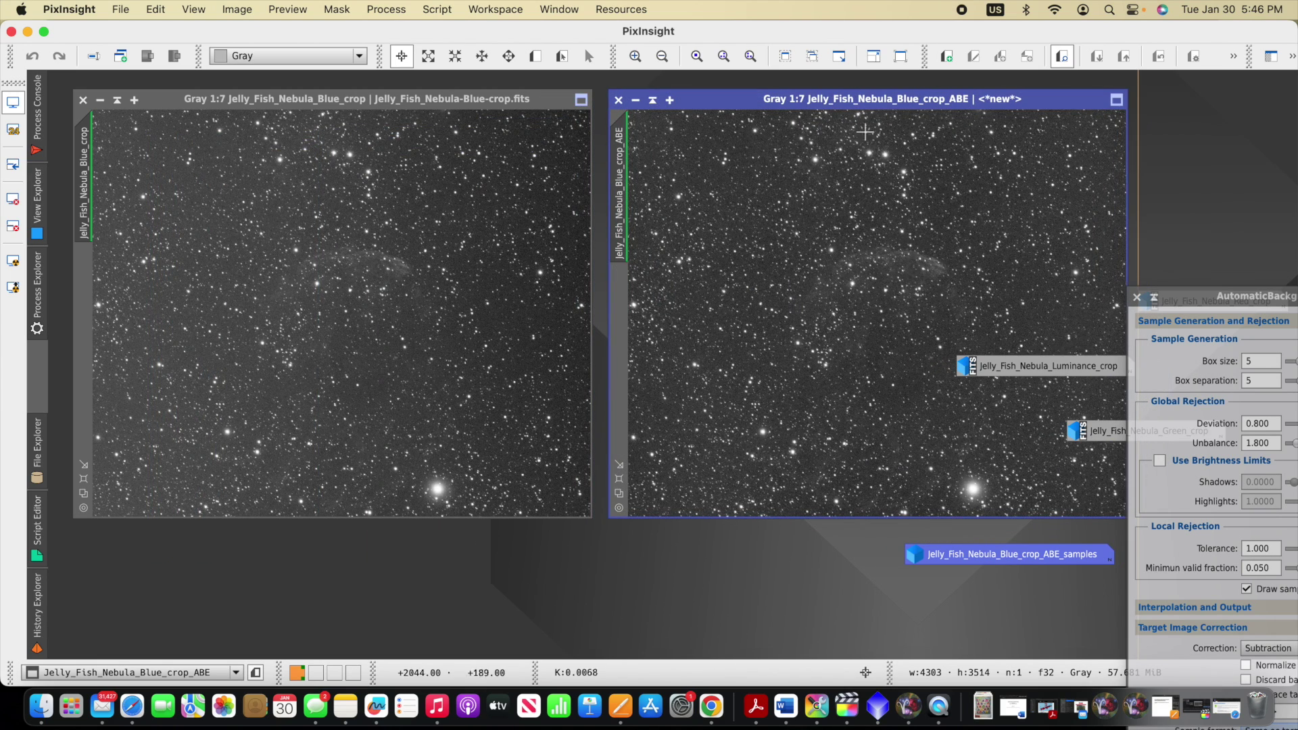
drag(1005, 366, 862, 588)
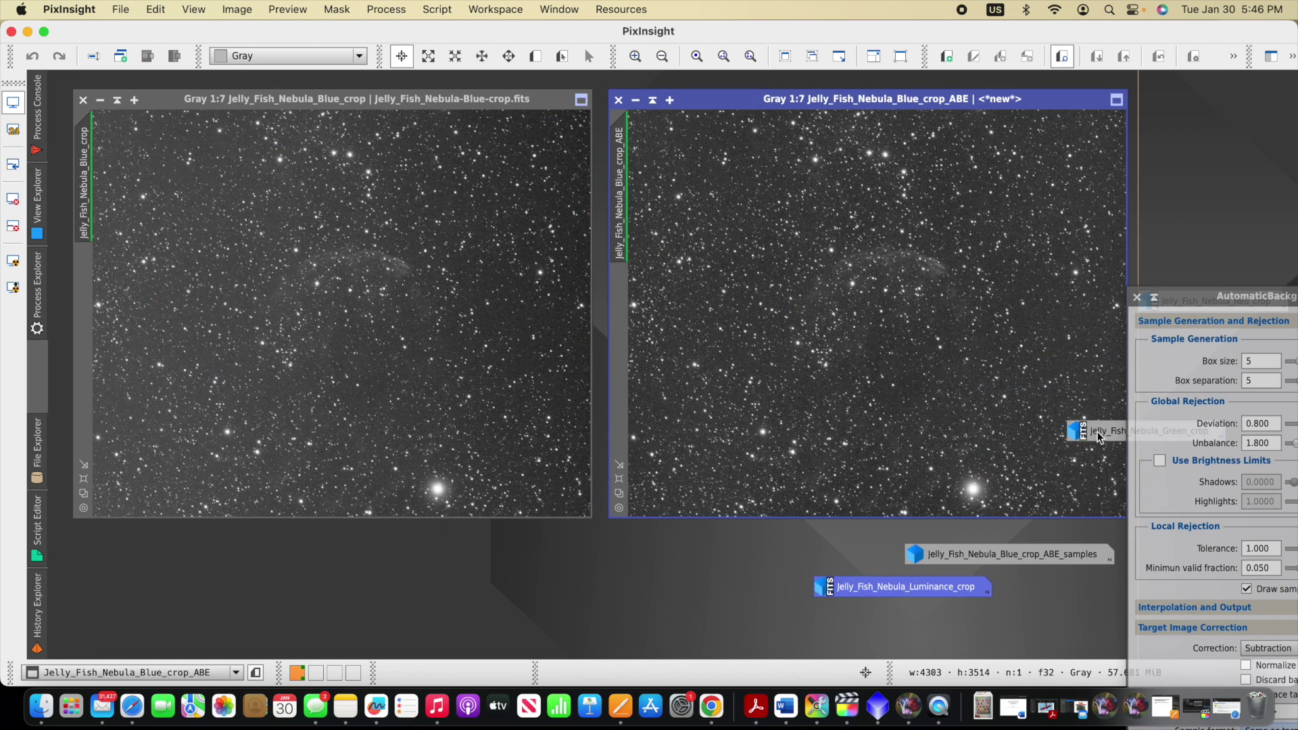
drag(1097, 431, 936, 613)
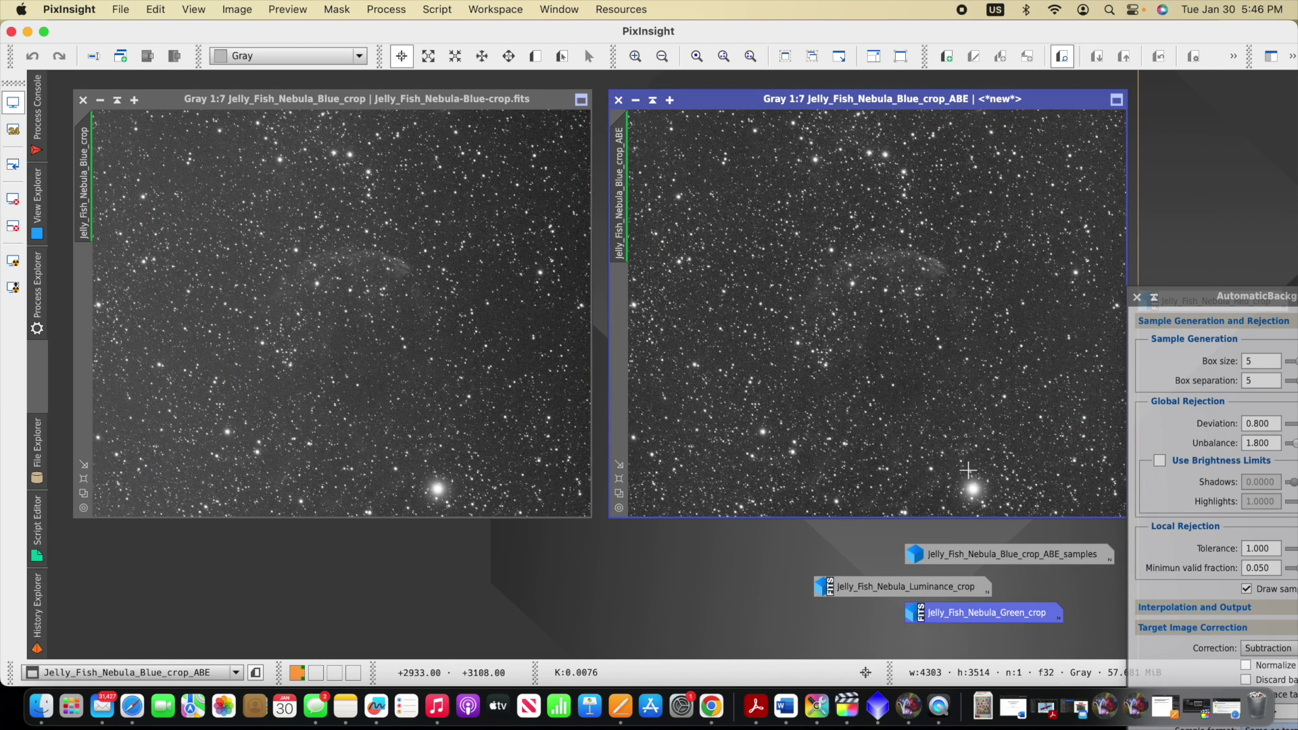
click(1200, 299)
drag(1203, 303, 1245, 326)
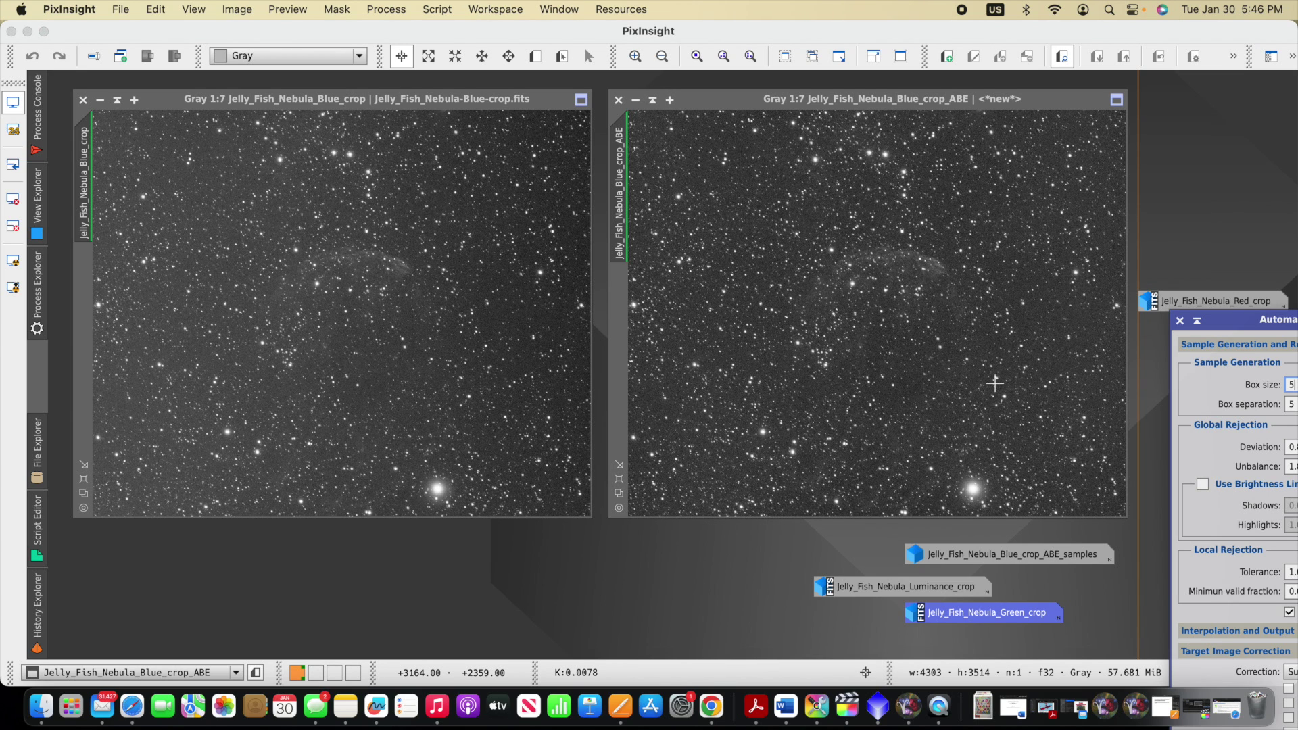
drag(1214, 324, 663, 117)
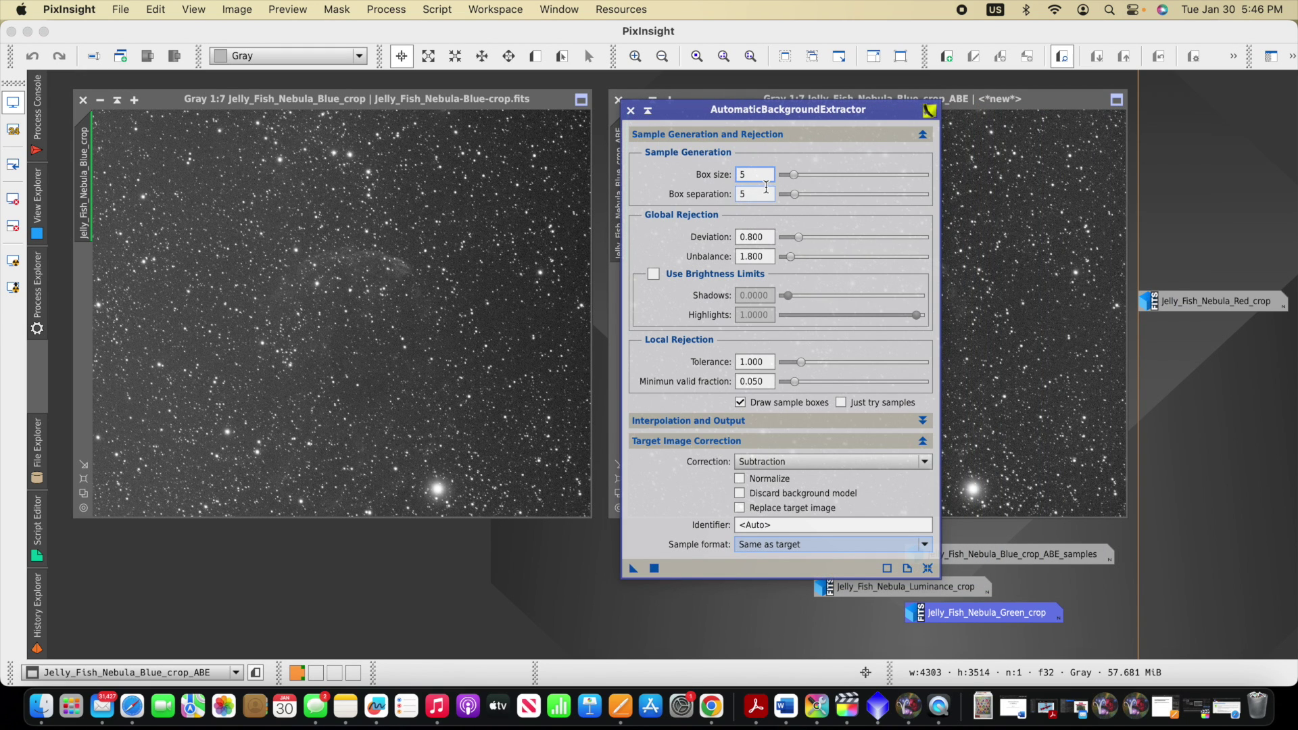
mouse_move(766, 187)
mouse_move(673, 257)
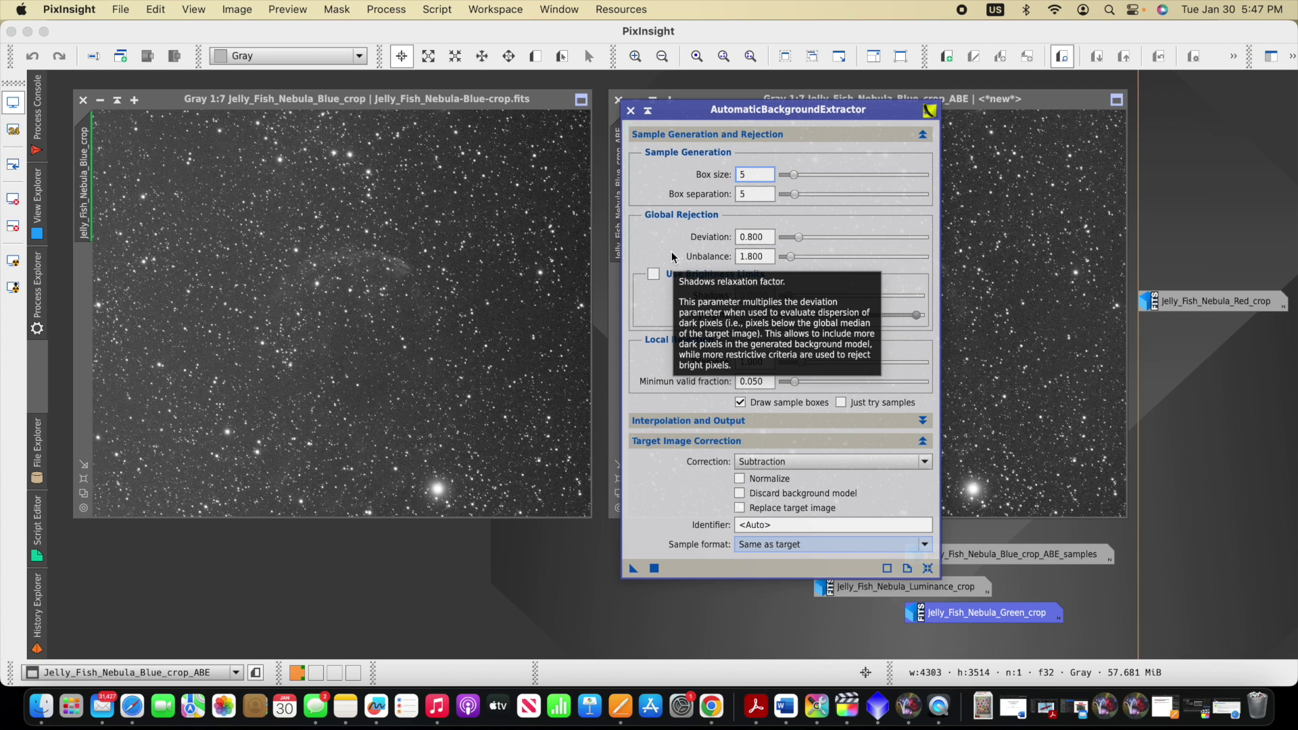
drag(674, 118, 675, 119)
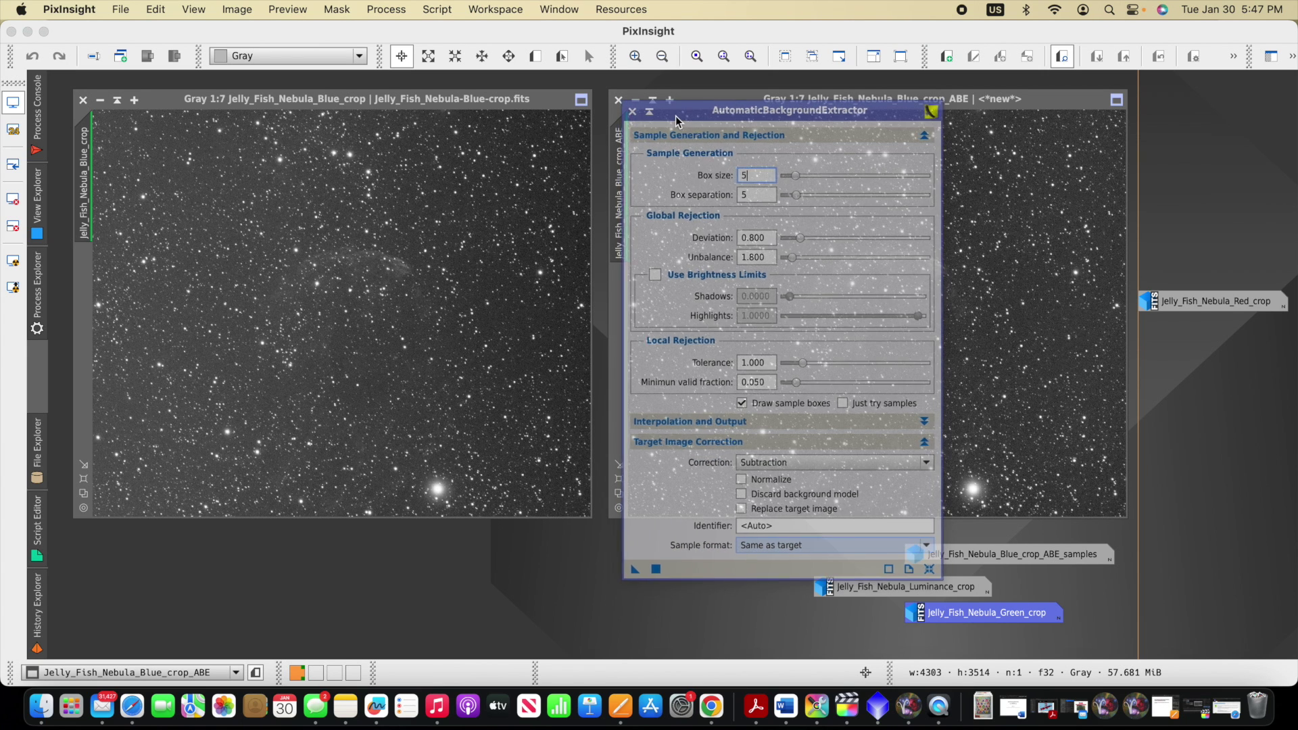
drag(676, 120, 1221, 227)
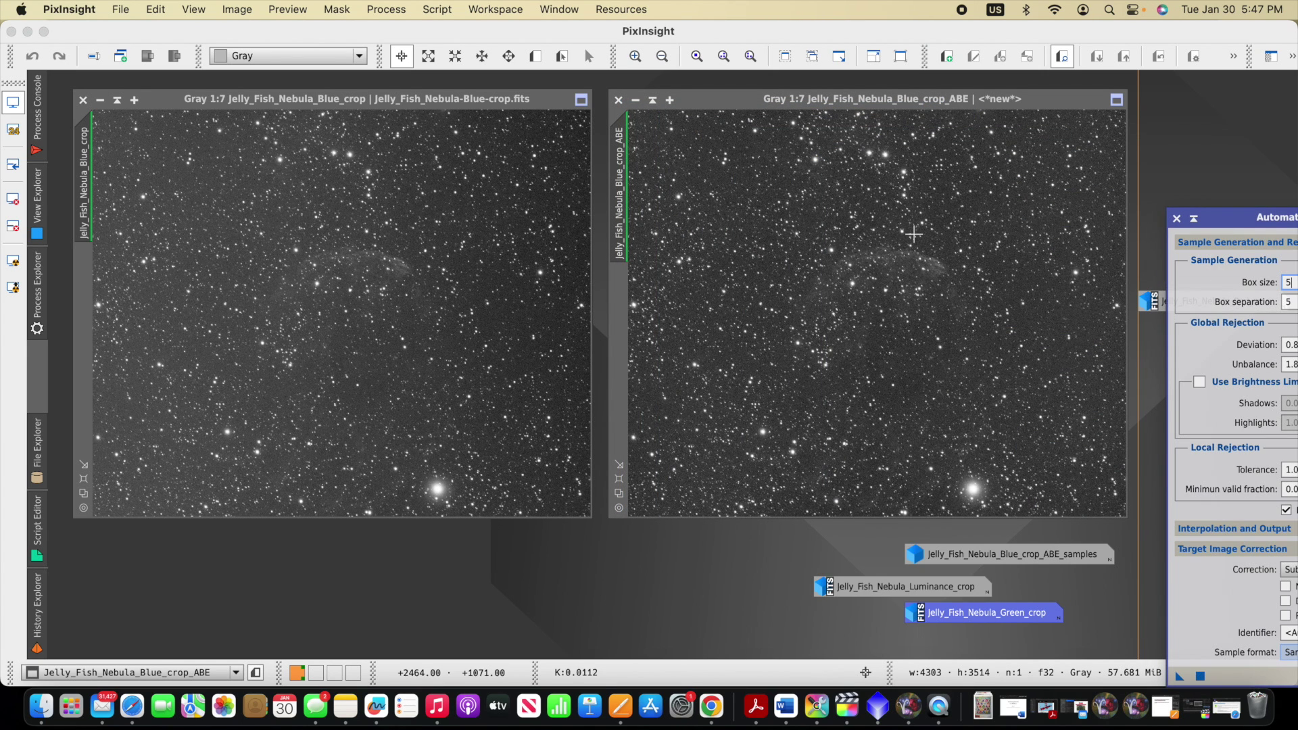
- Save the corrected image as Jelly_Fish_Nebula_Blue_crop_ABE.xisf, then close the background model and ABE tool
click(703, 105)
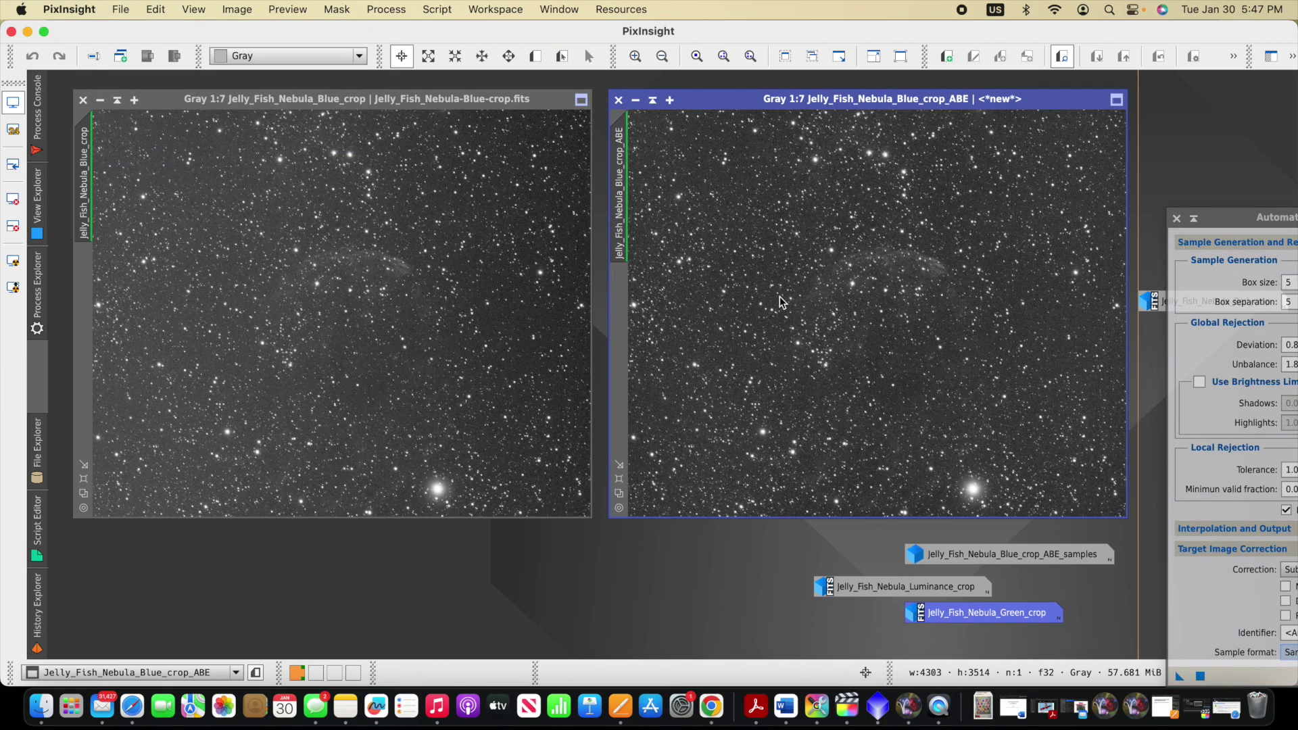
key(super+shift+s)
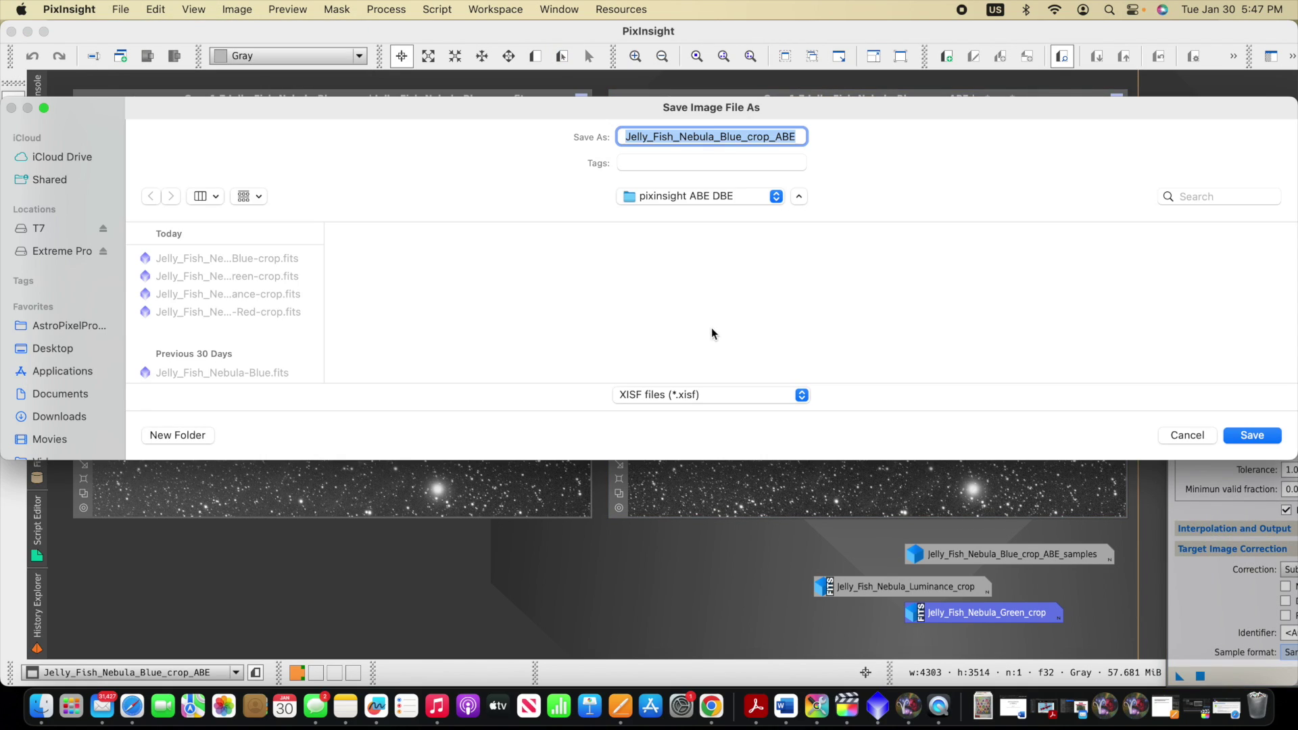
key(Return)
click(638, 561)
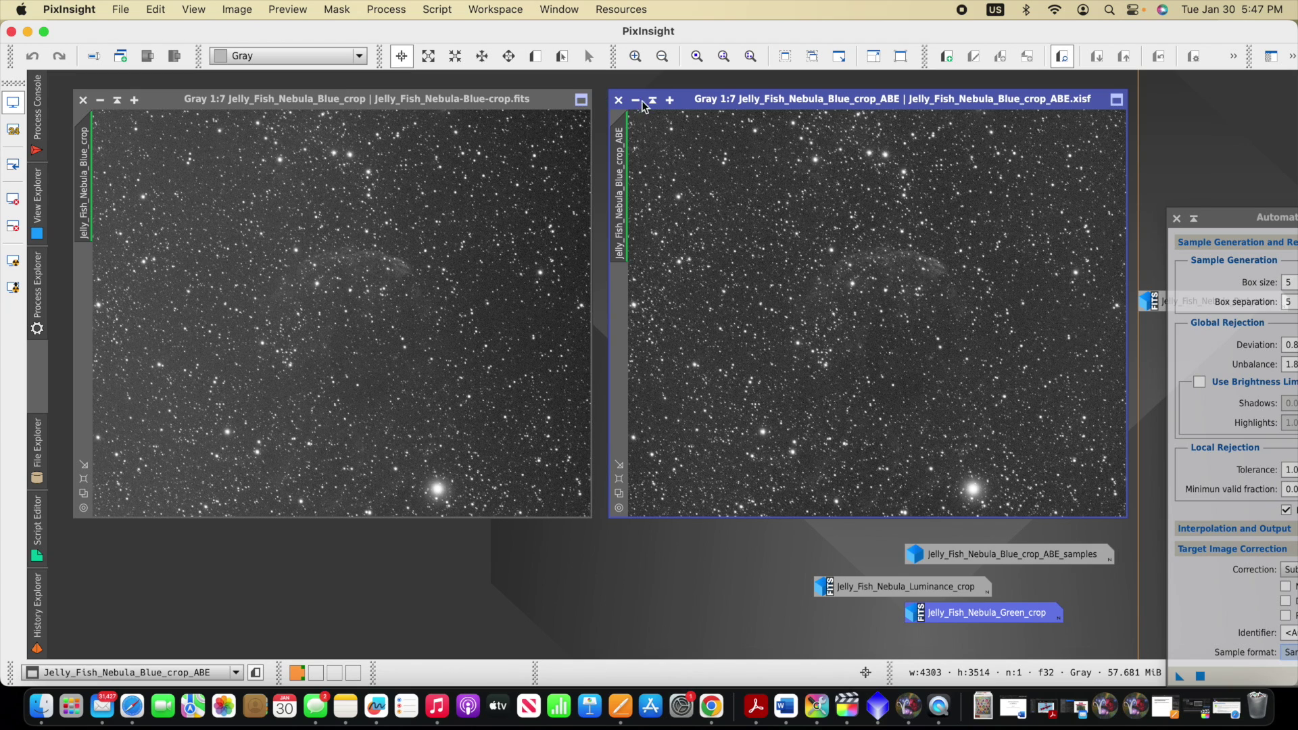
click(618, 100)
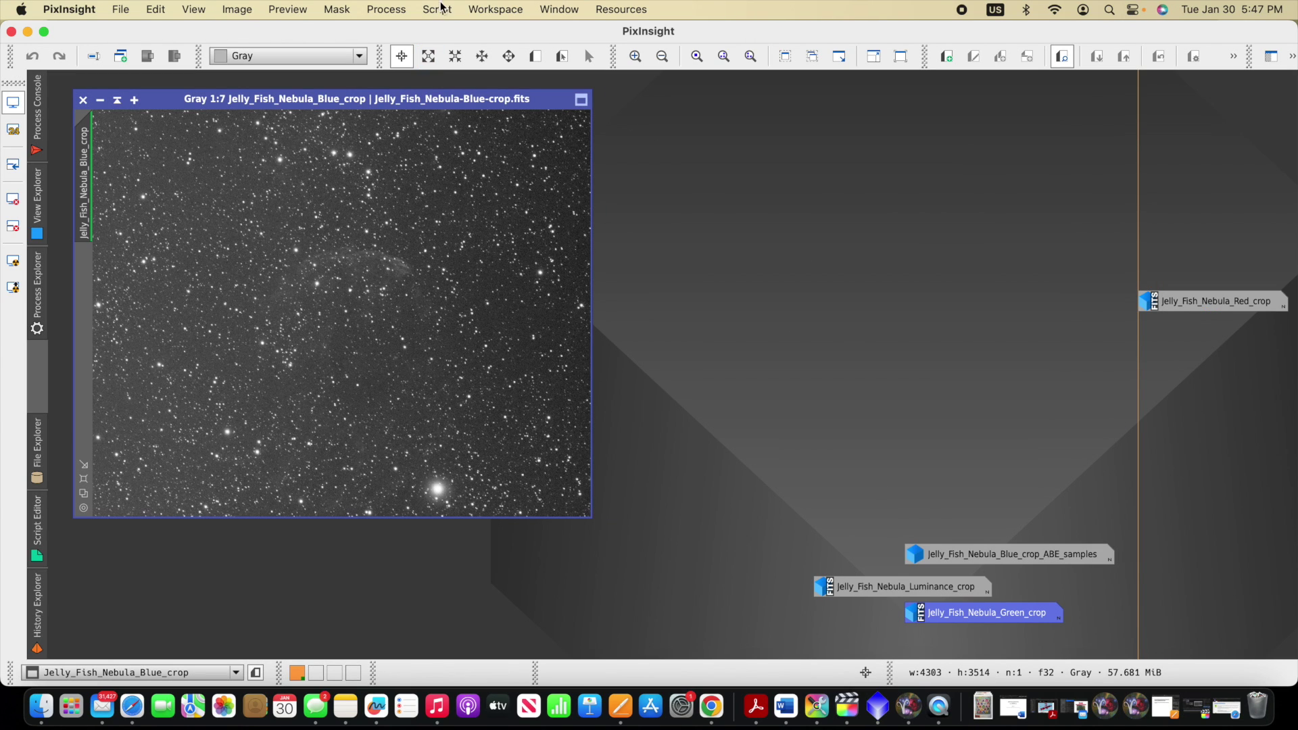
- Launch DynamicBackgroundExtraction beside the image and target the blue crop
click(396, 9)
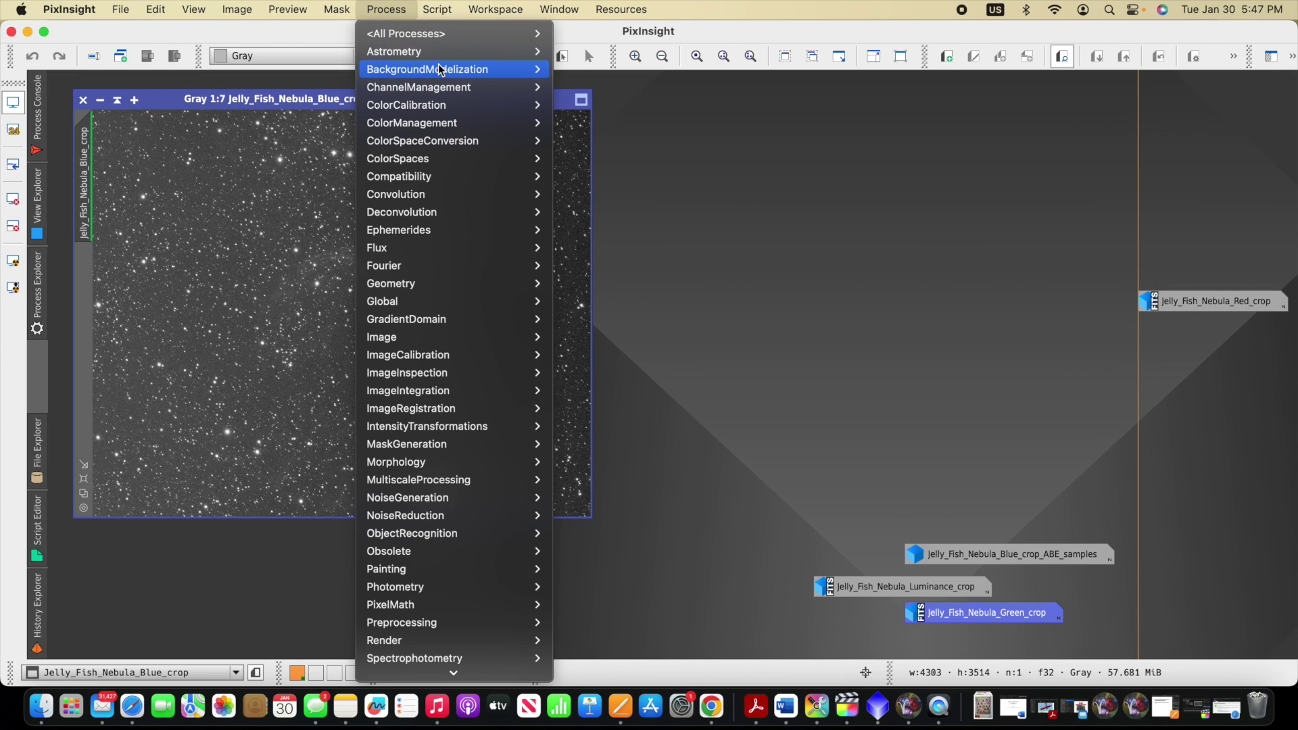
mouse_move(441, 69)
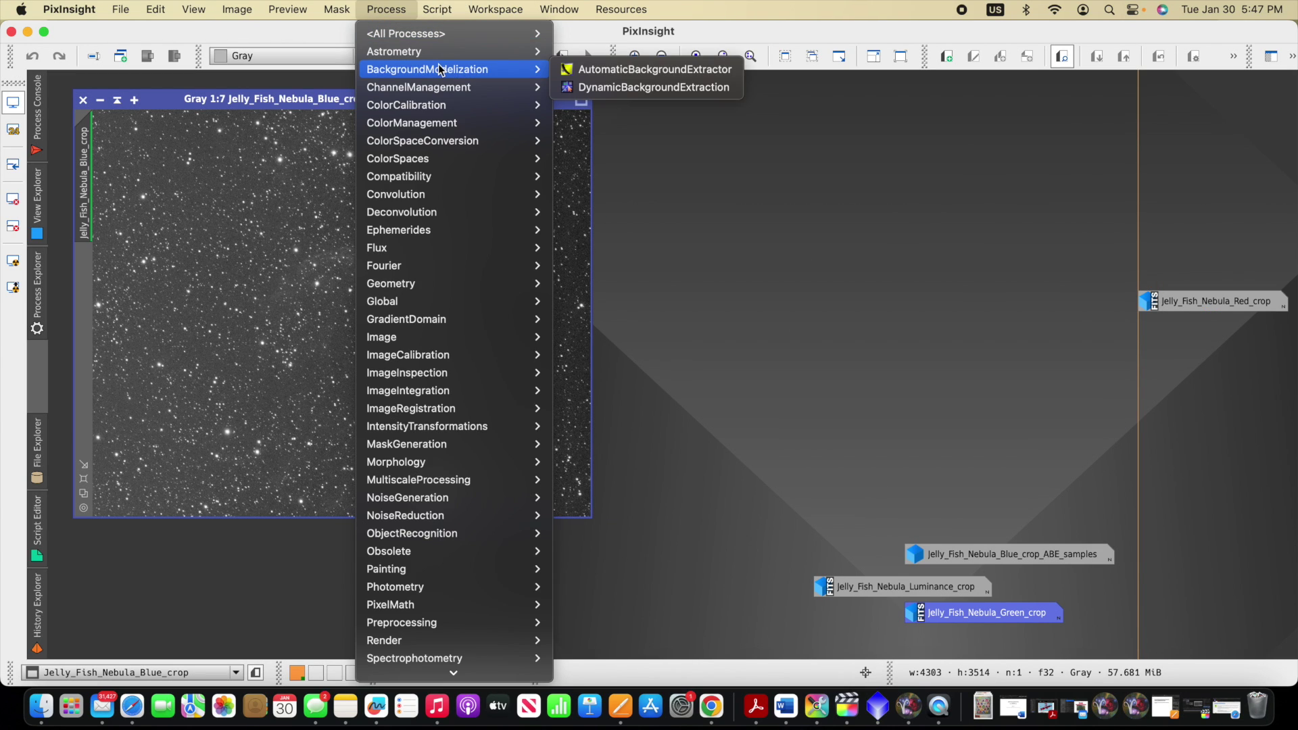
click(631, 88)
drag(1082, 34, 804, 38)
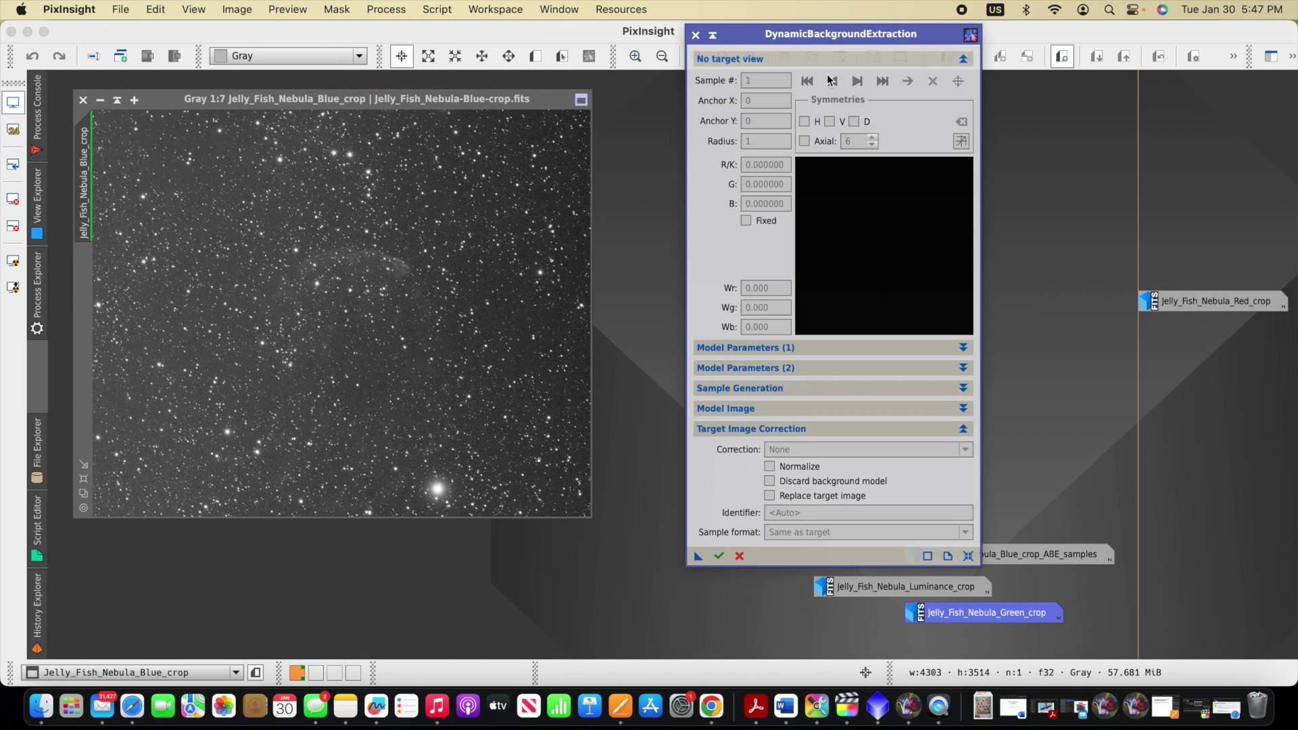
drag(1004, 552, 1207, 545)
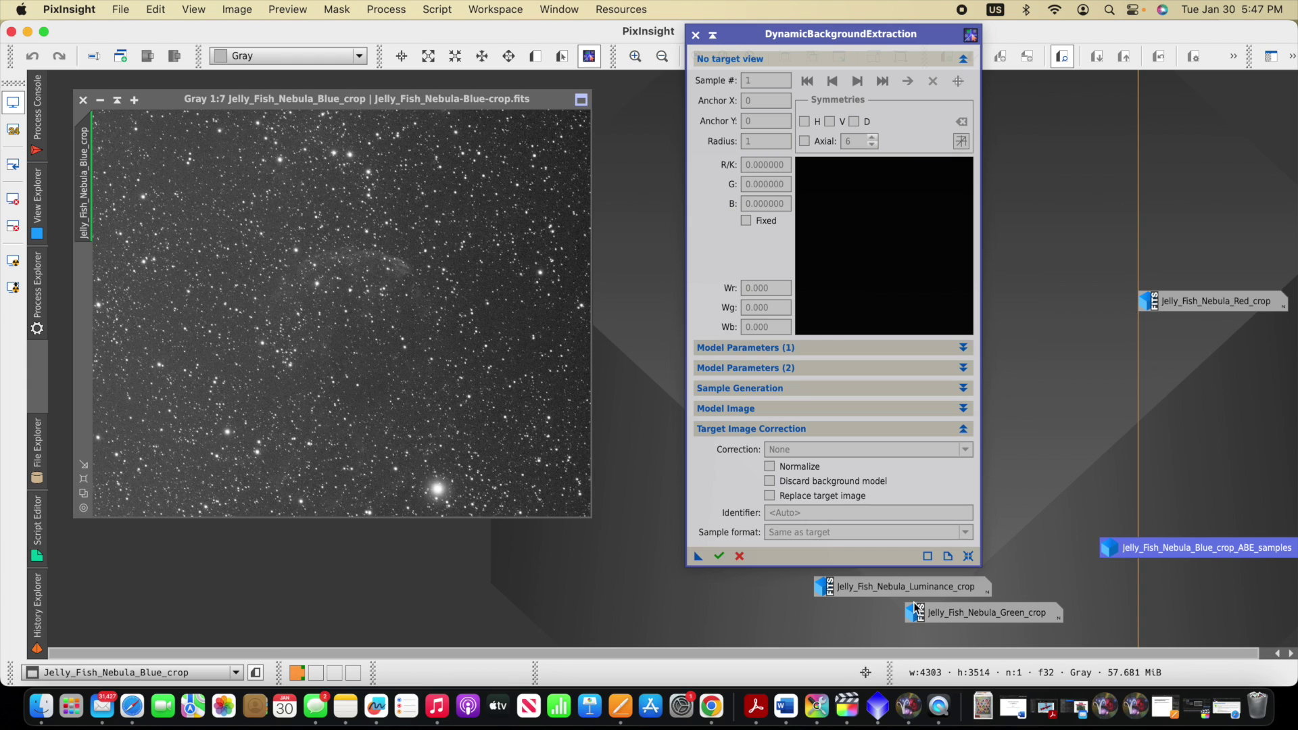
click(969, 556)
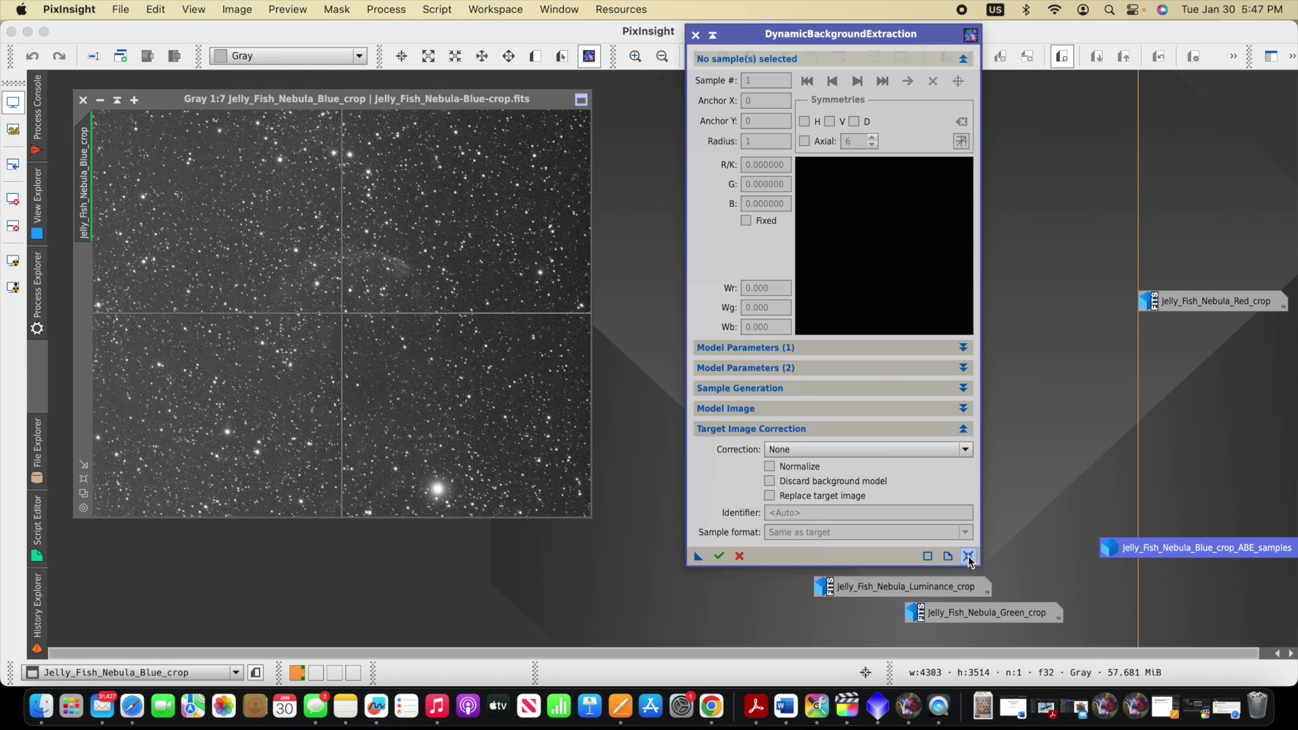
- Set the DBE default sample radius to 25 and correction to Subtraction
click(963, 388)
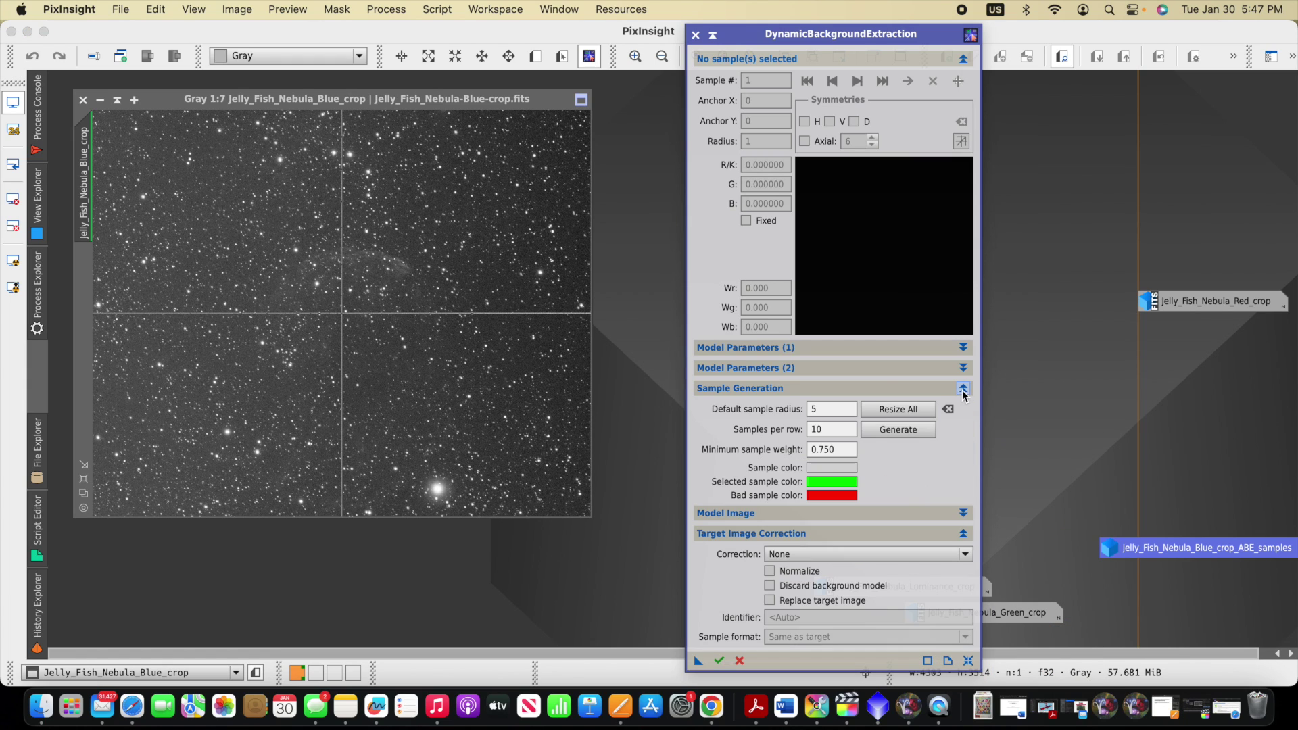
click(826, 409)
drag(826, 409, 788, 408)
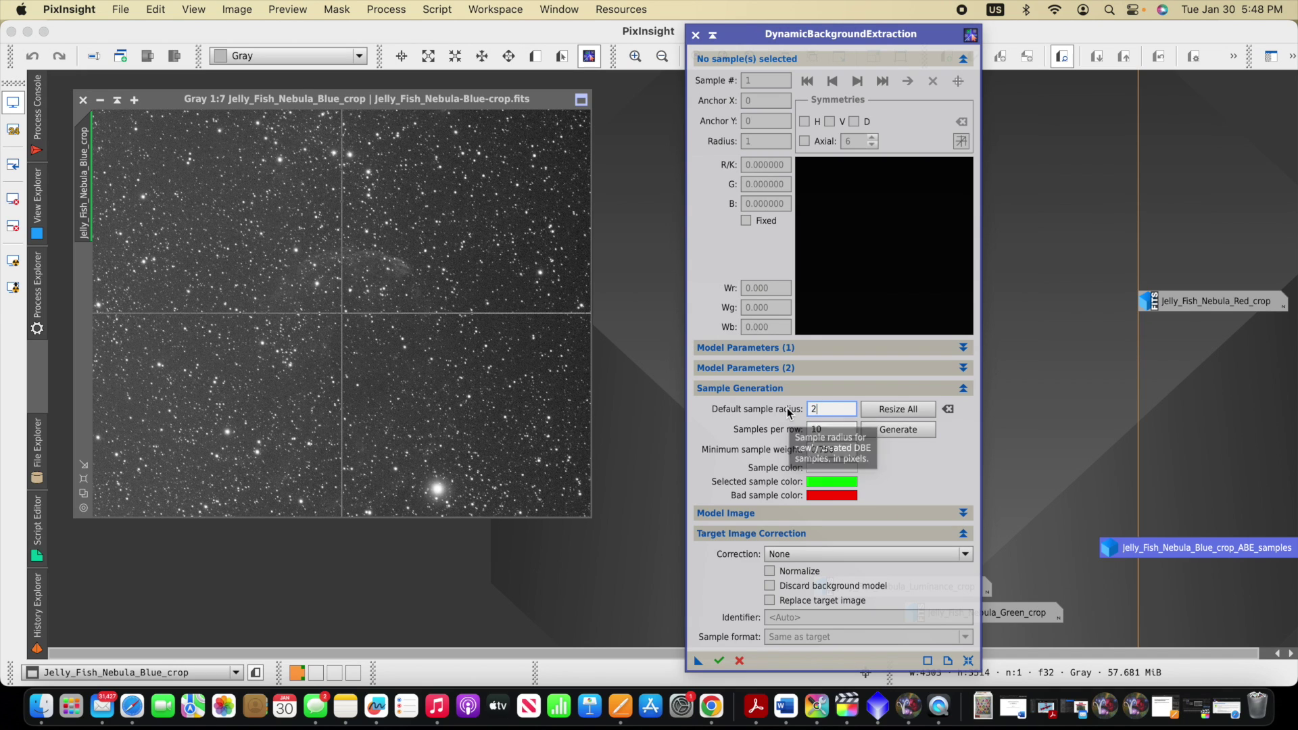
text(25)
key(Tab)
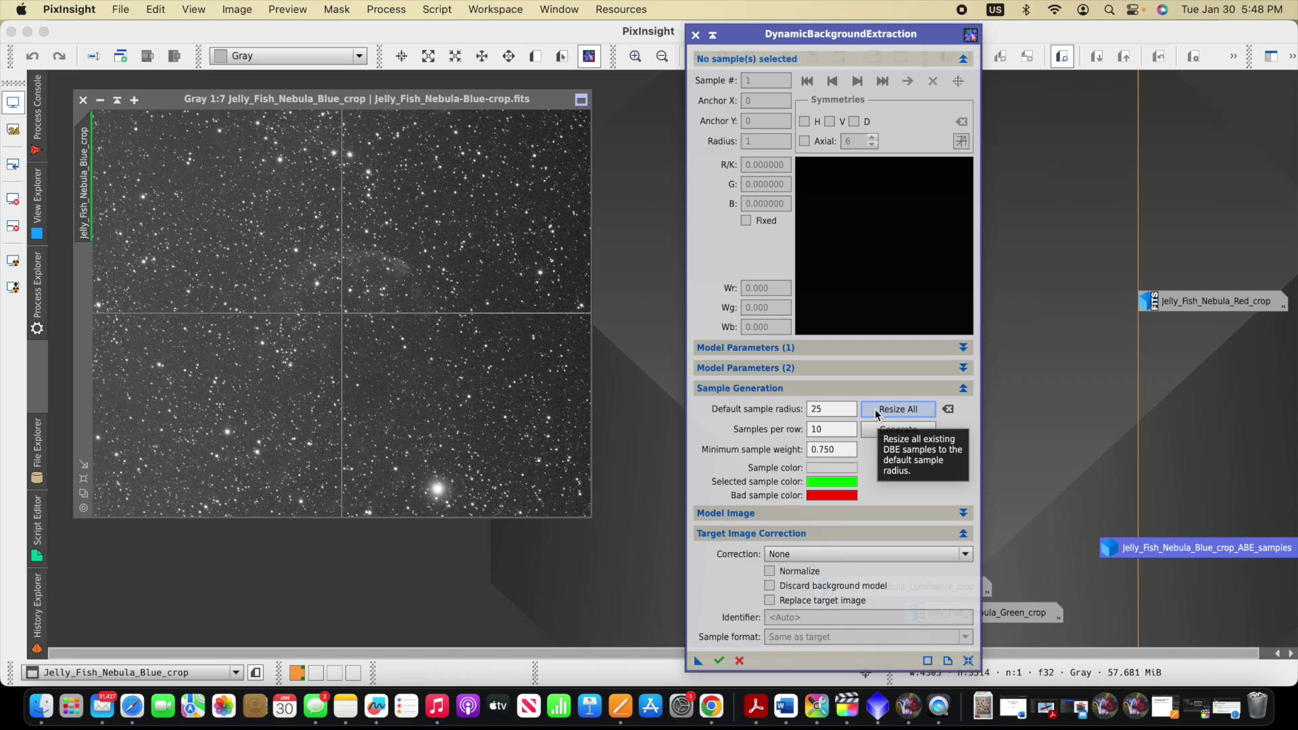
click(792, 554)
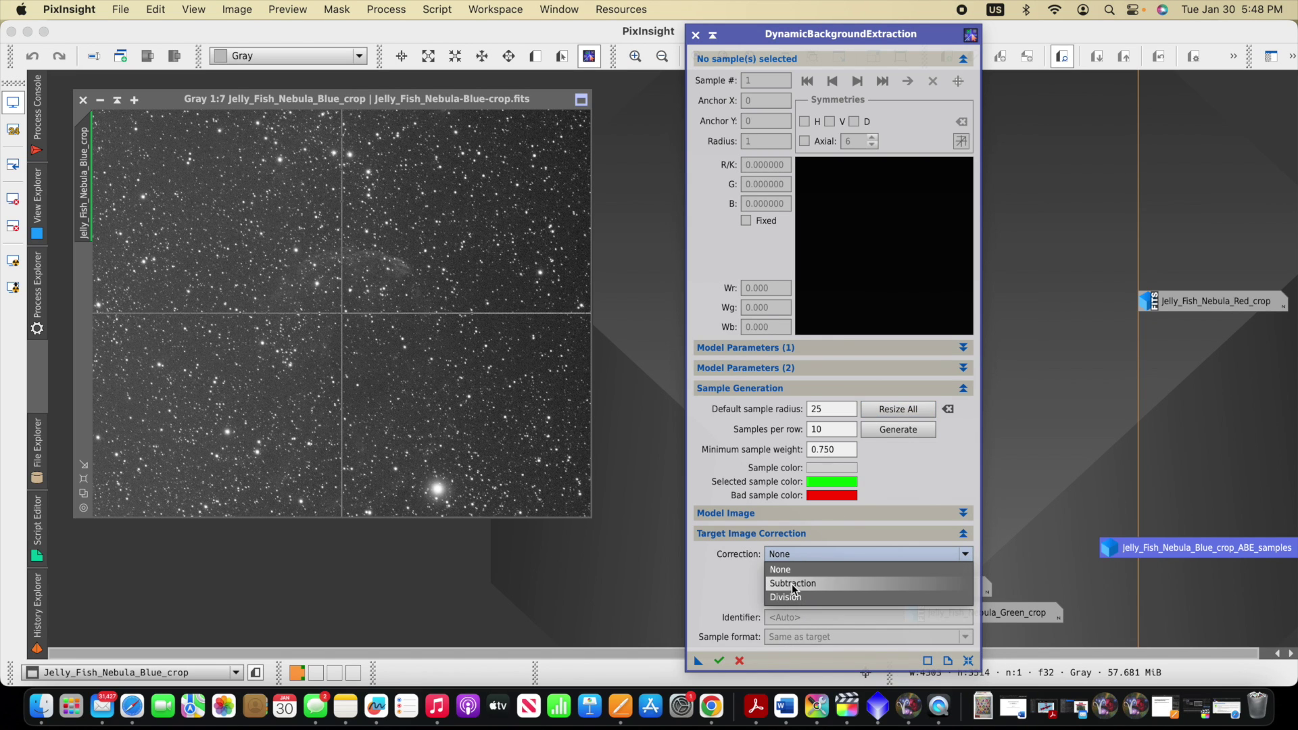
click(793, 584)
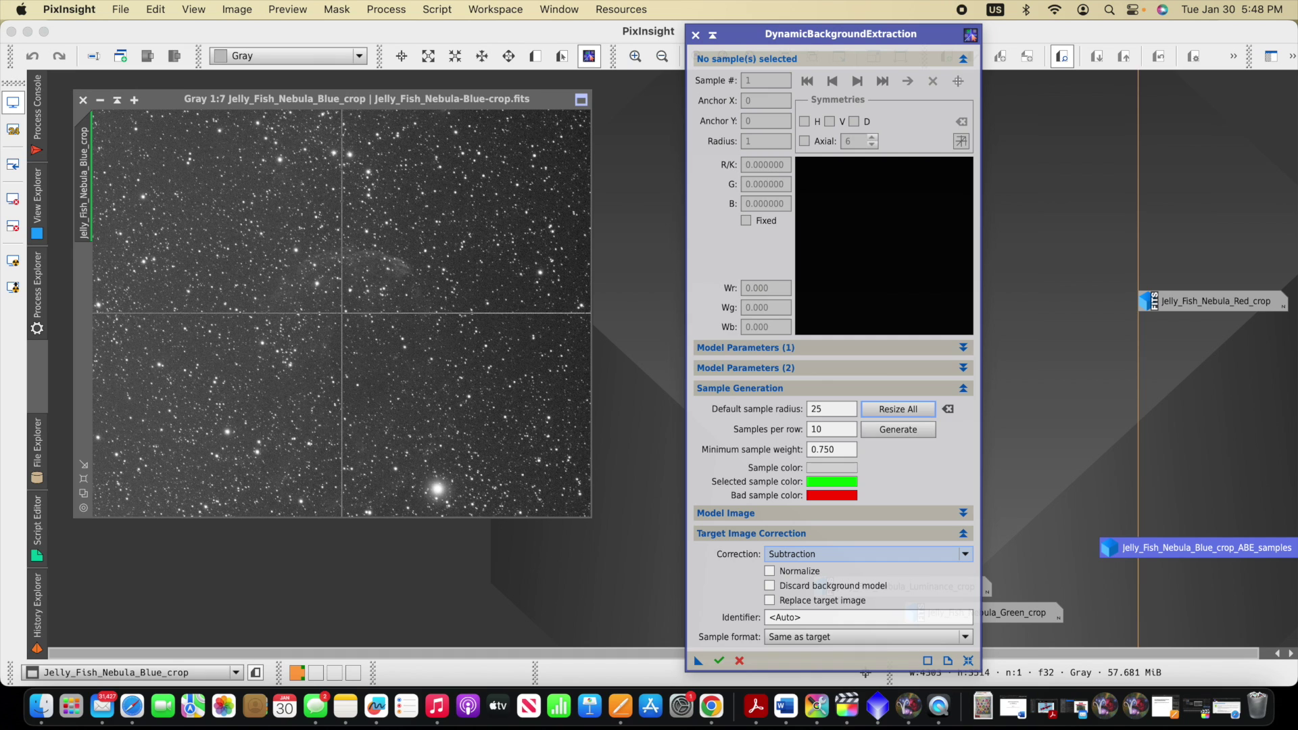
- Place 26 radius-25 samples across the right half, top edge, left side and bottom starfield
click(534, 127)
click(532, 178)
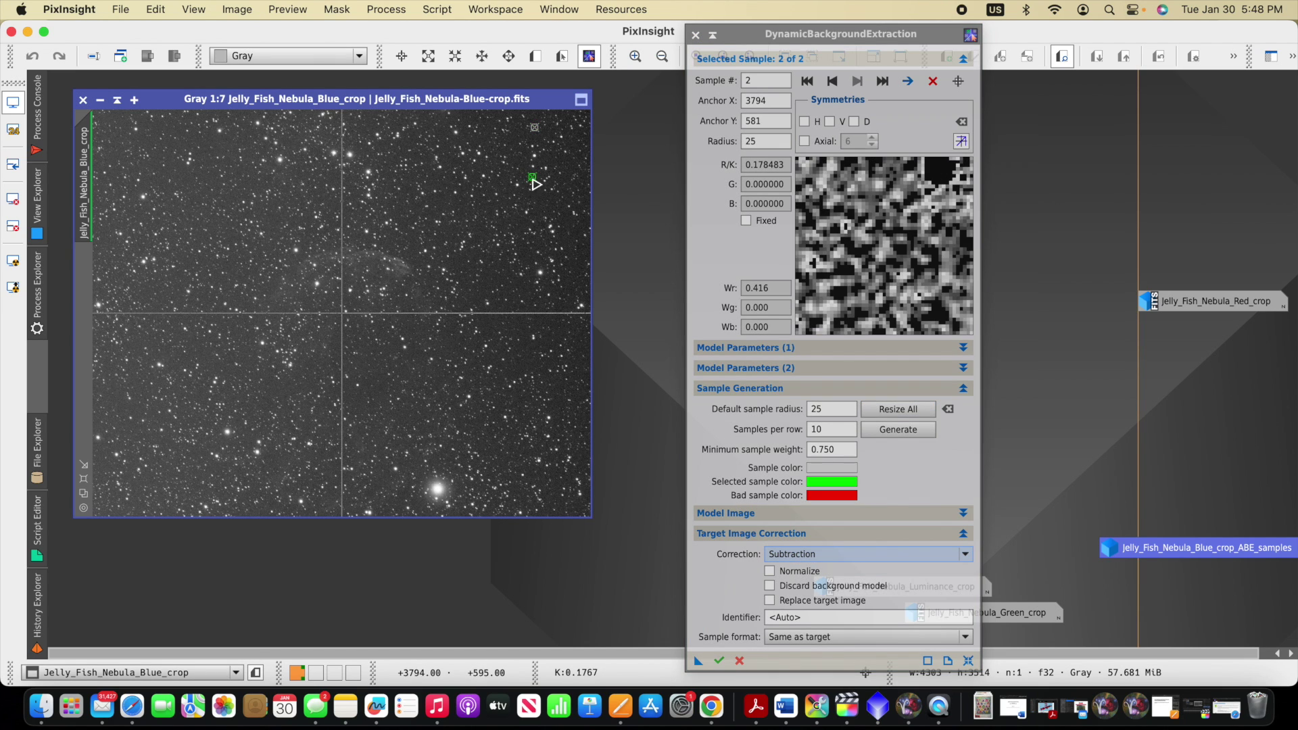
click(483, 224)
click(493, 273)
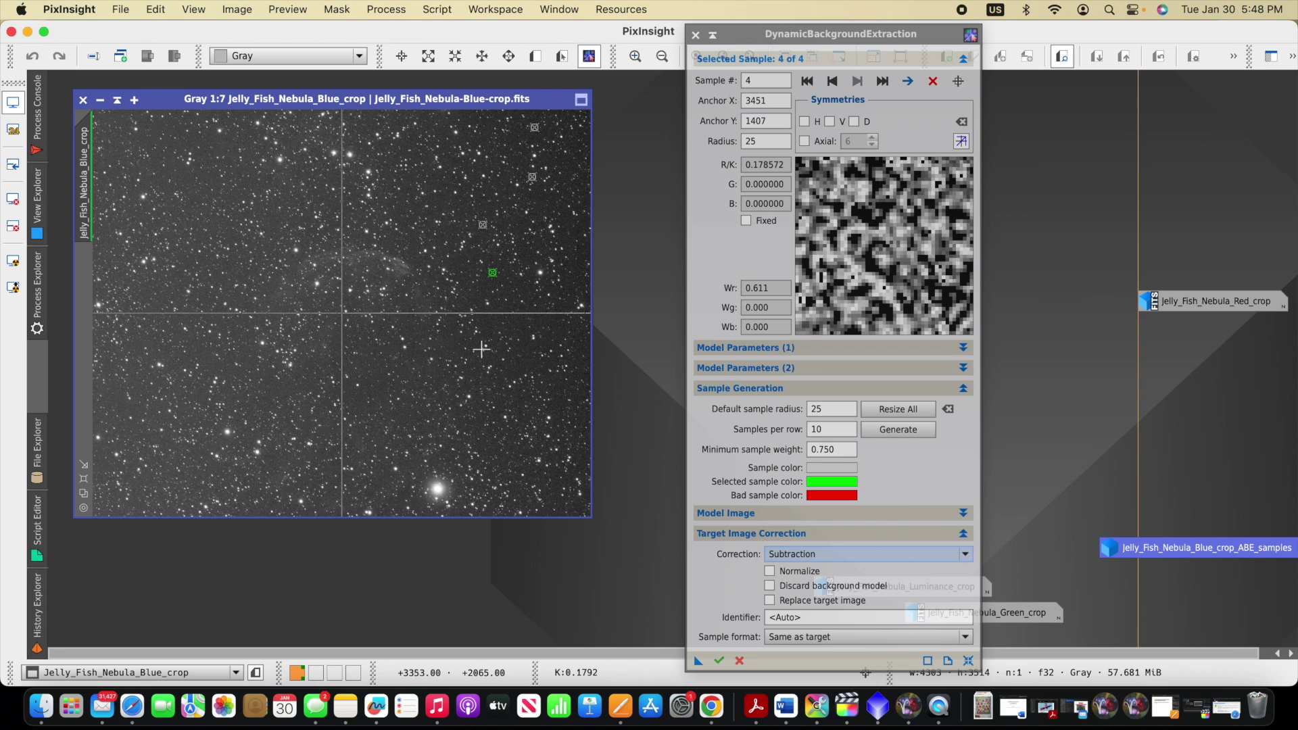
click(450, 346)
click(522, 362)
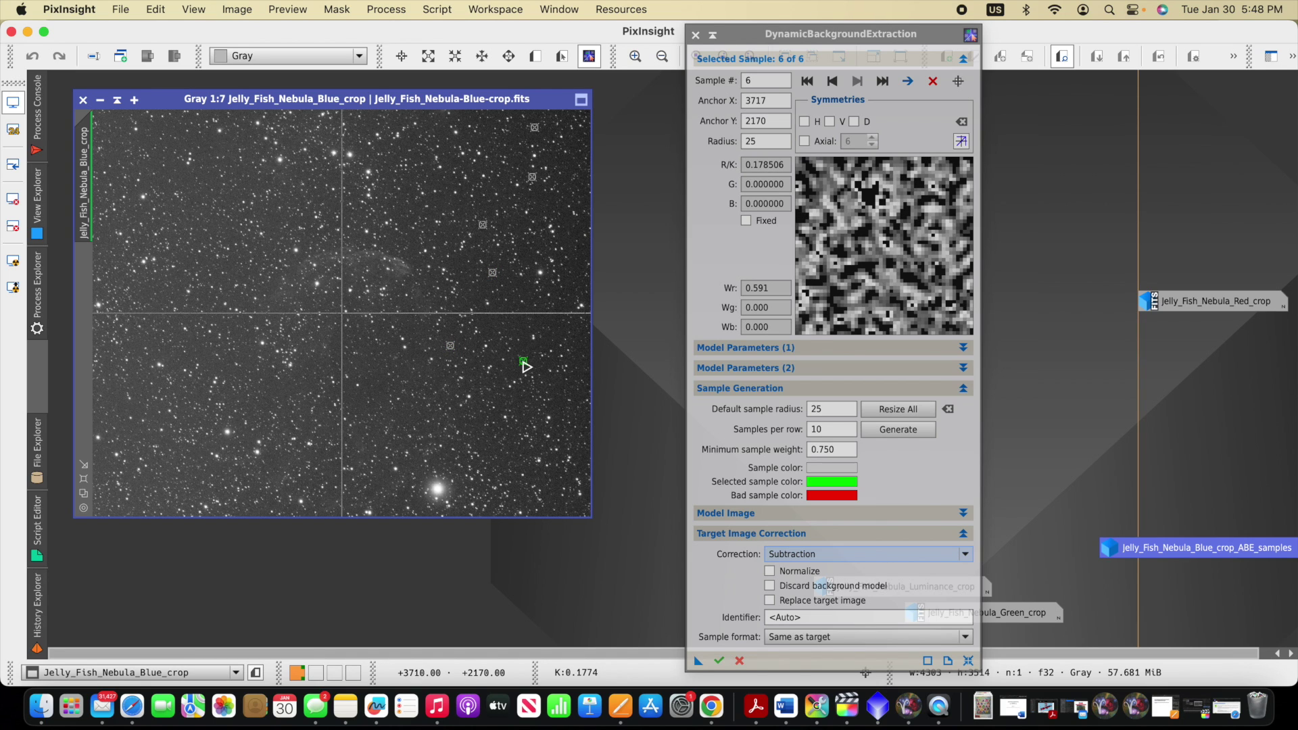
click(470, 423)
click(512, 469)
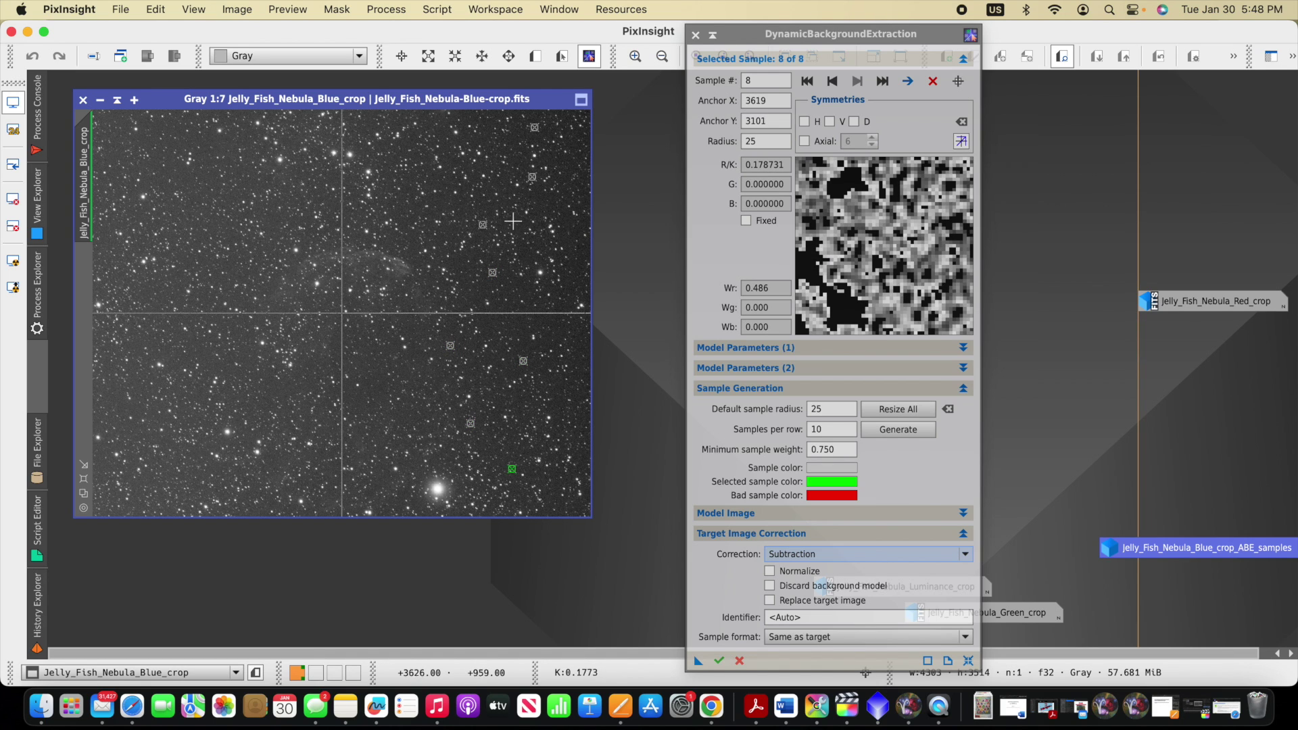
click(483, 135)
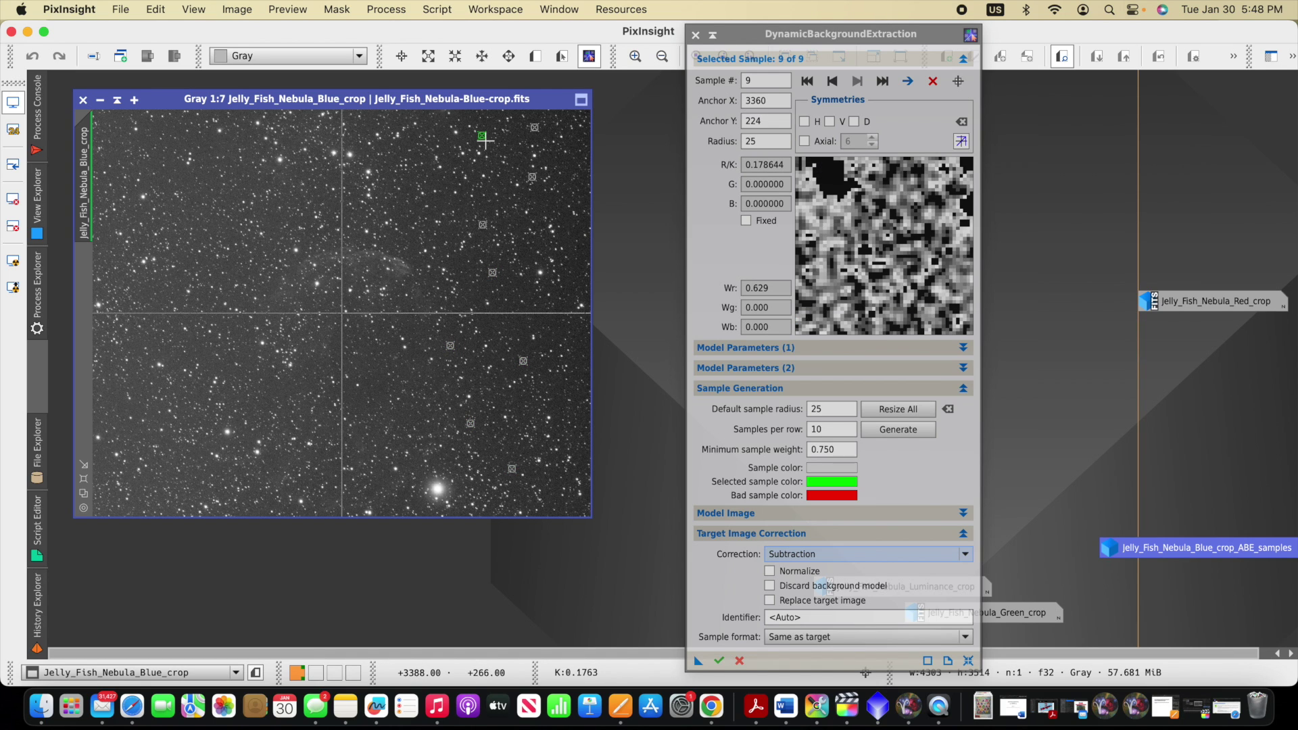
click(368, 128)
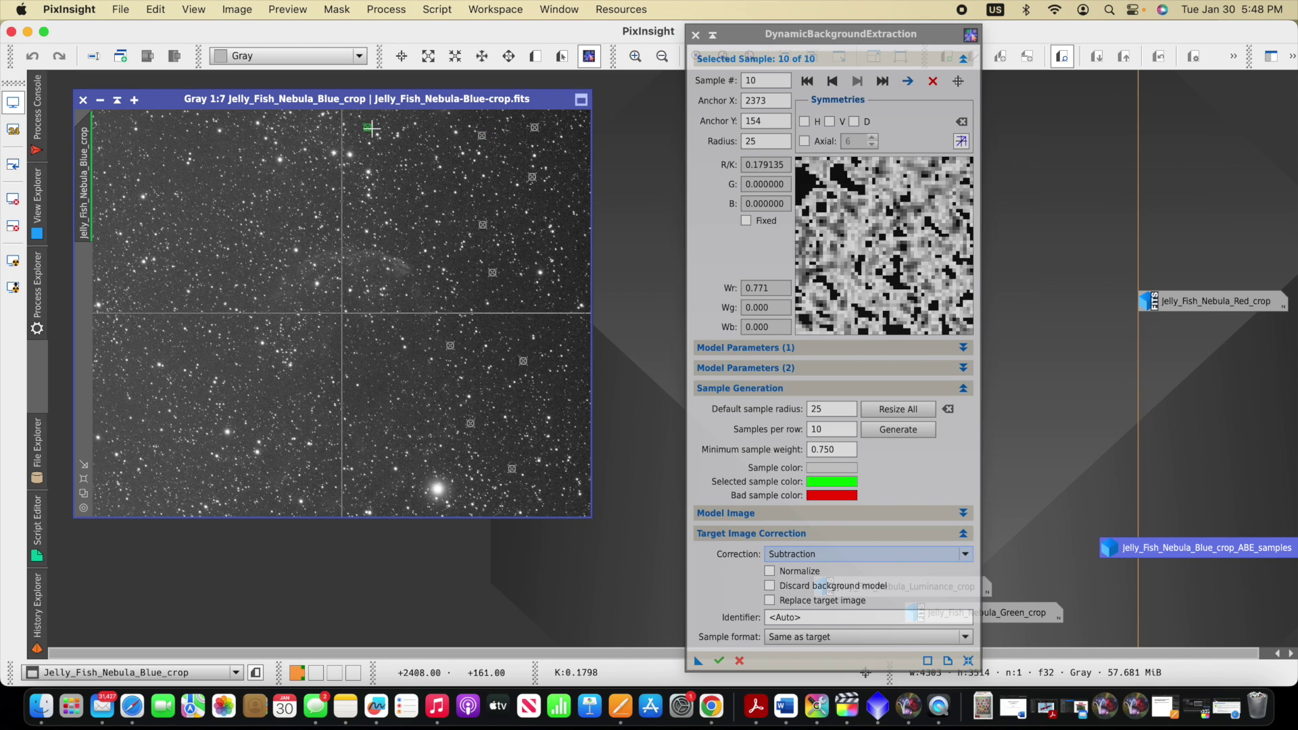
click(246, 133)
click(177, 142)
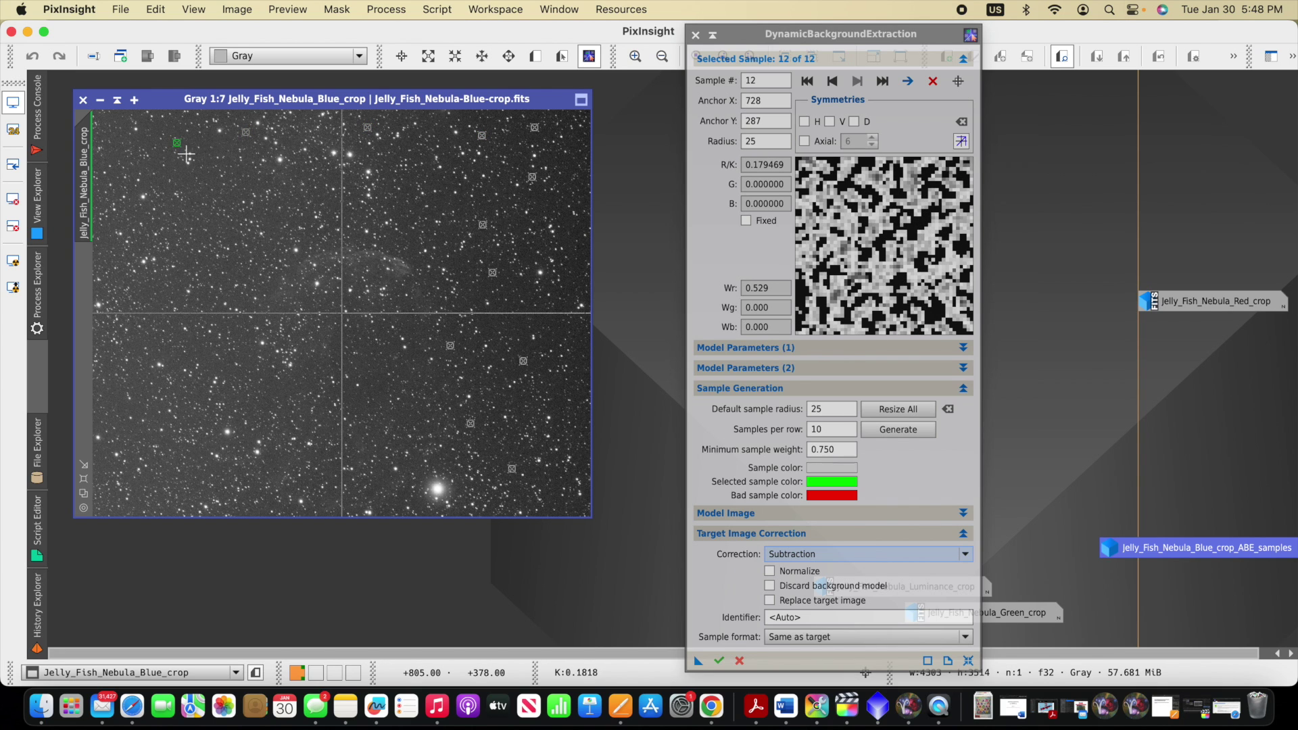
click(209, 224)
click(130, 211)
click(143, 289)
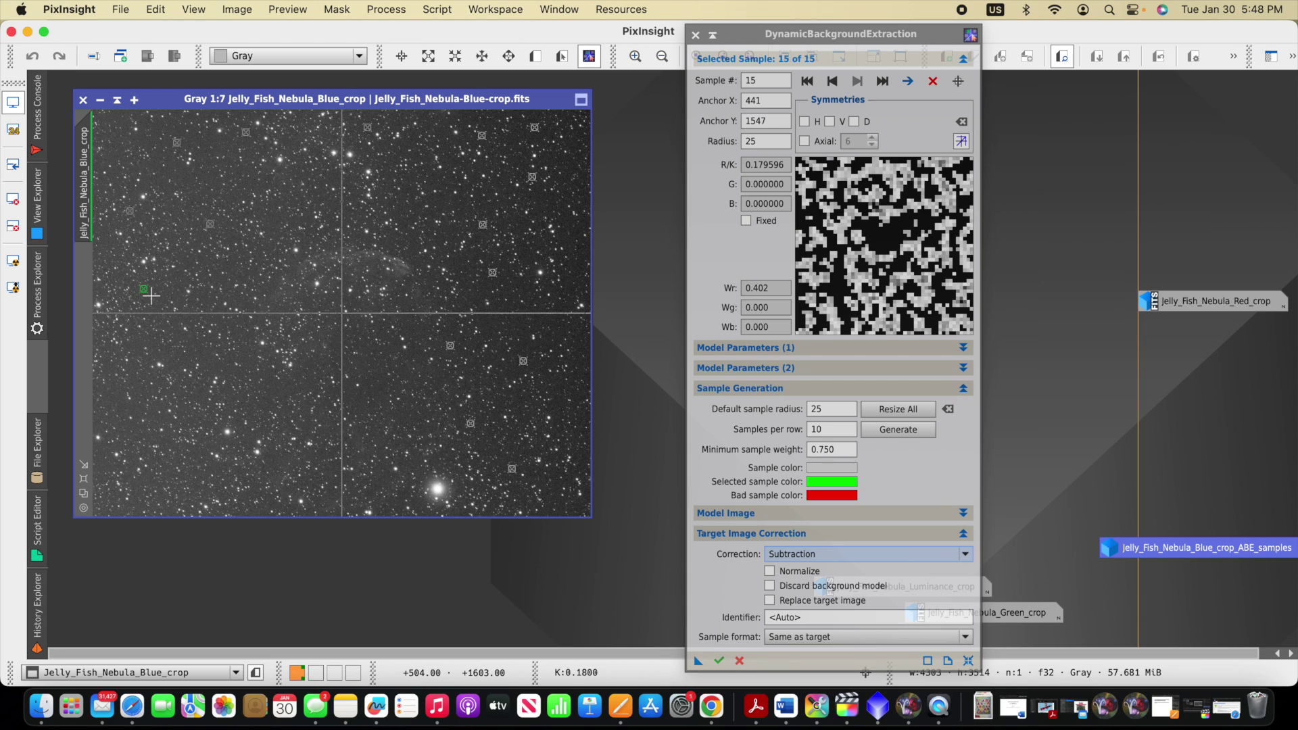
click(194, 344)
click(129, 383)
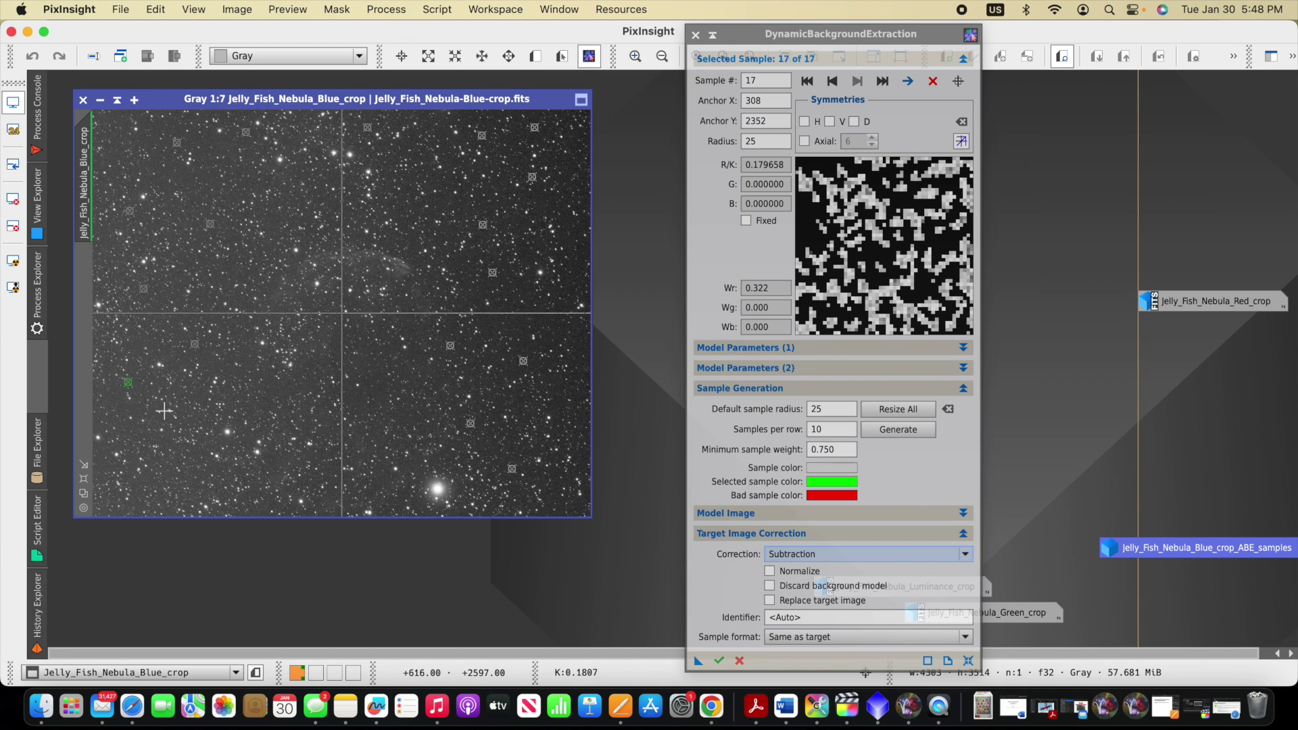
click(121, 434)
click(276, 385)
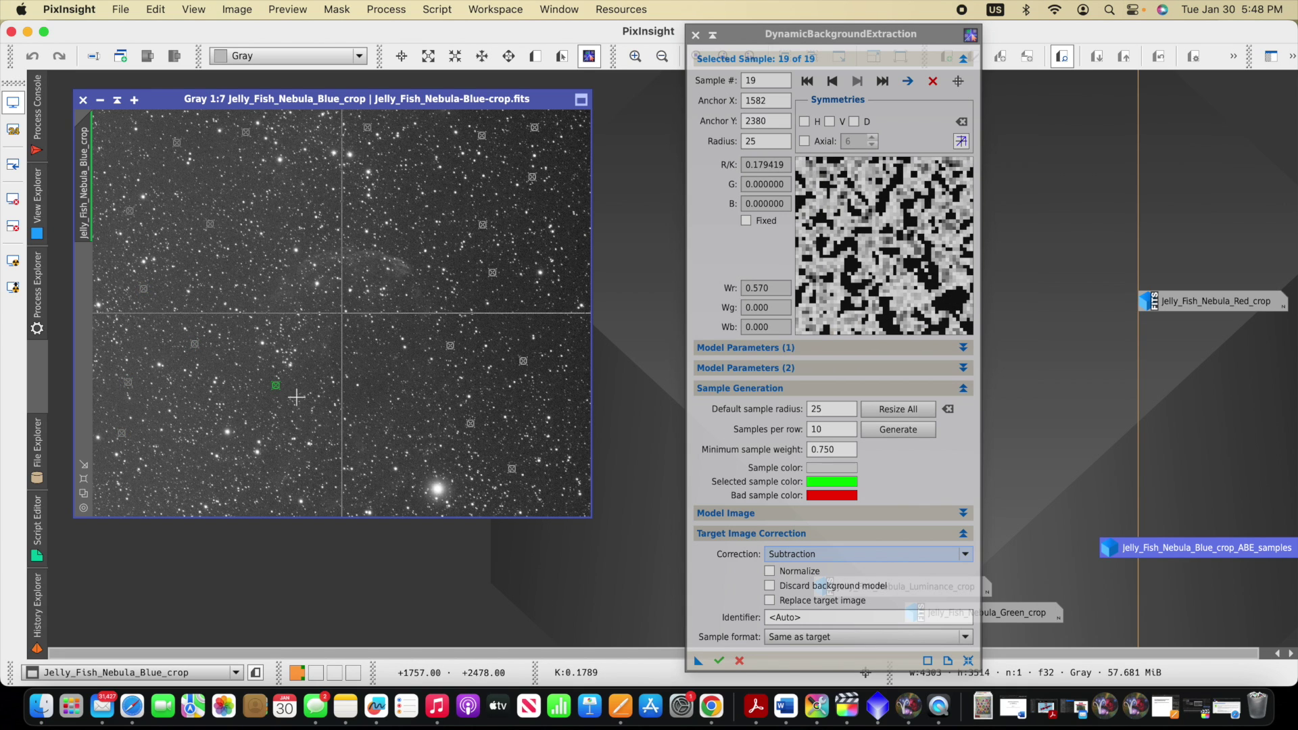
click(200, 449)
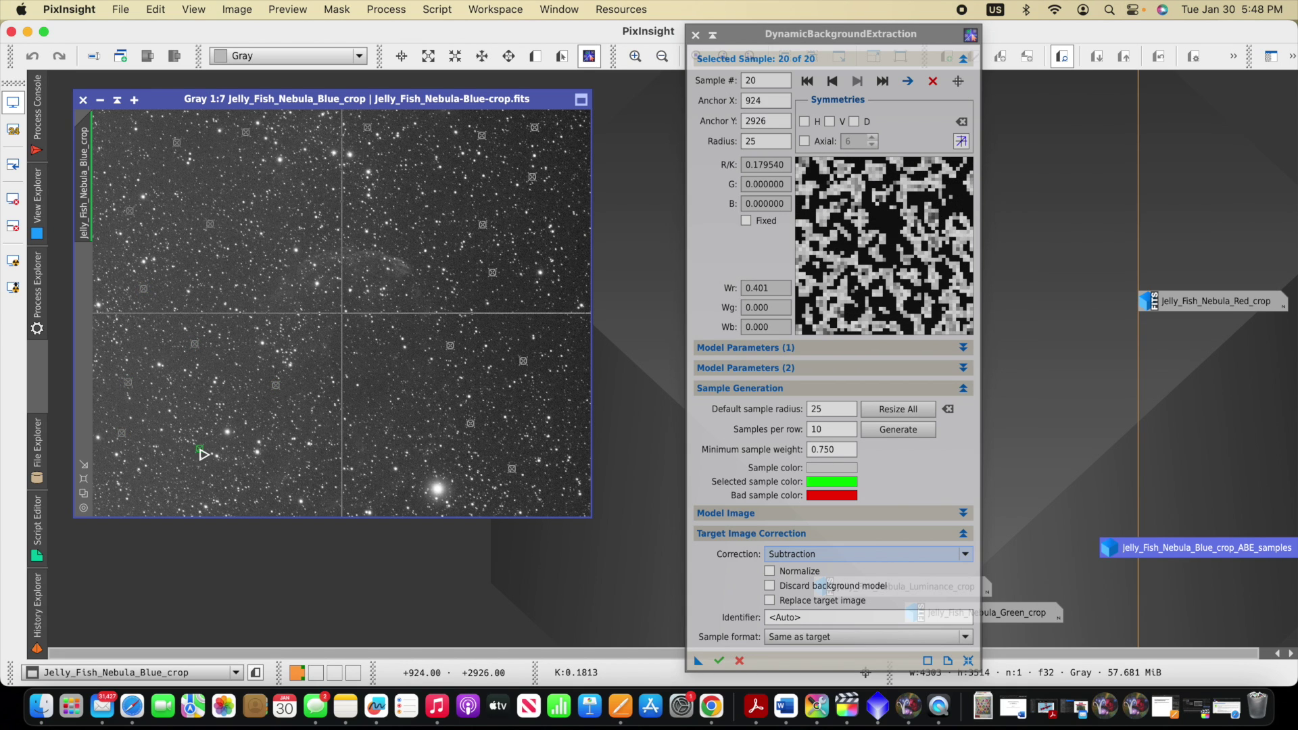
click(279, 458)
click(380, 442)
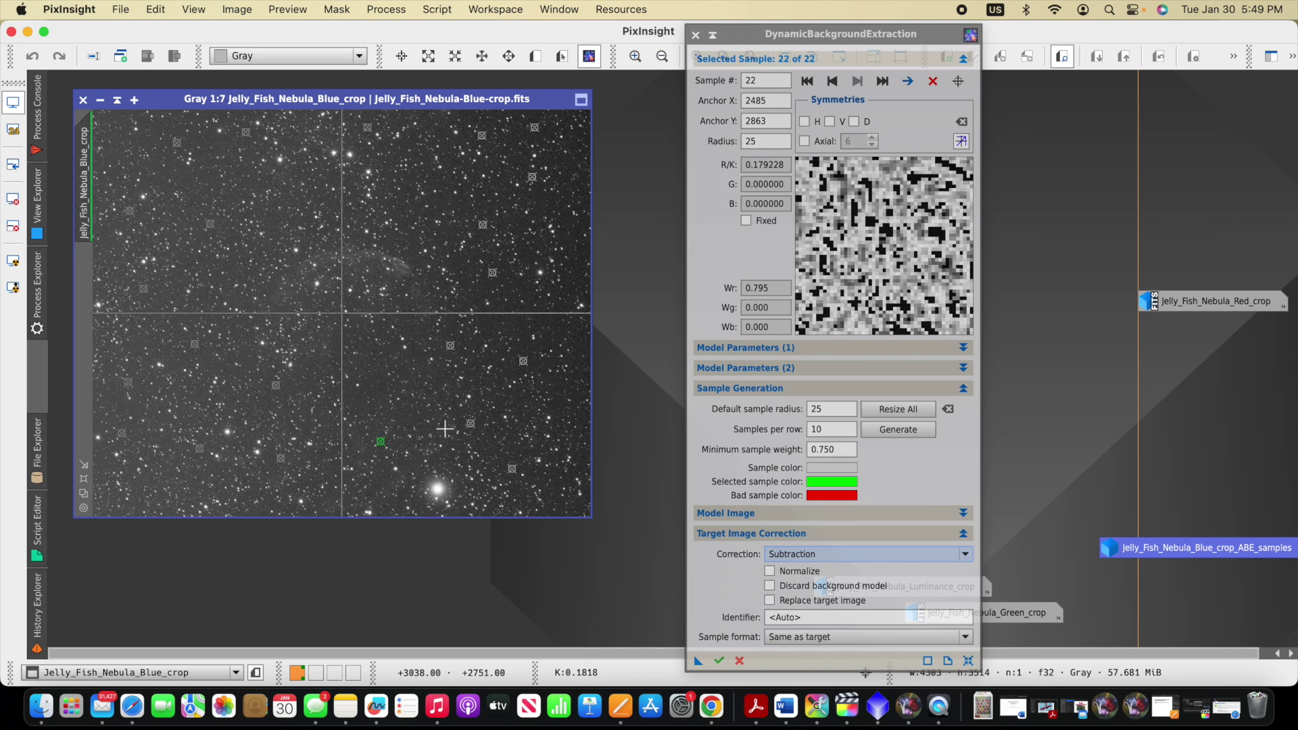
click(438, 374)
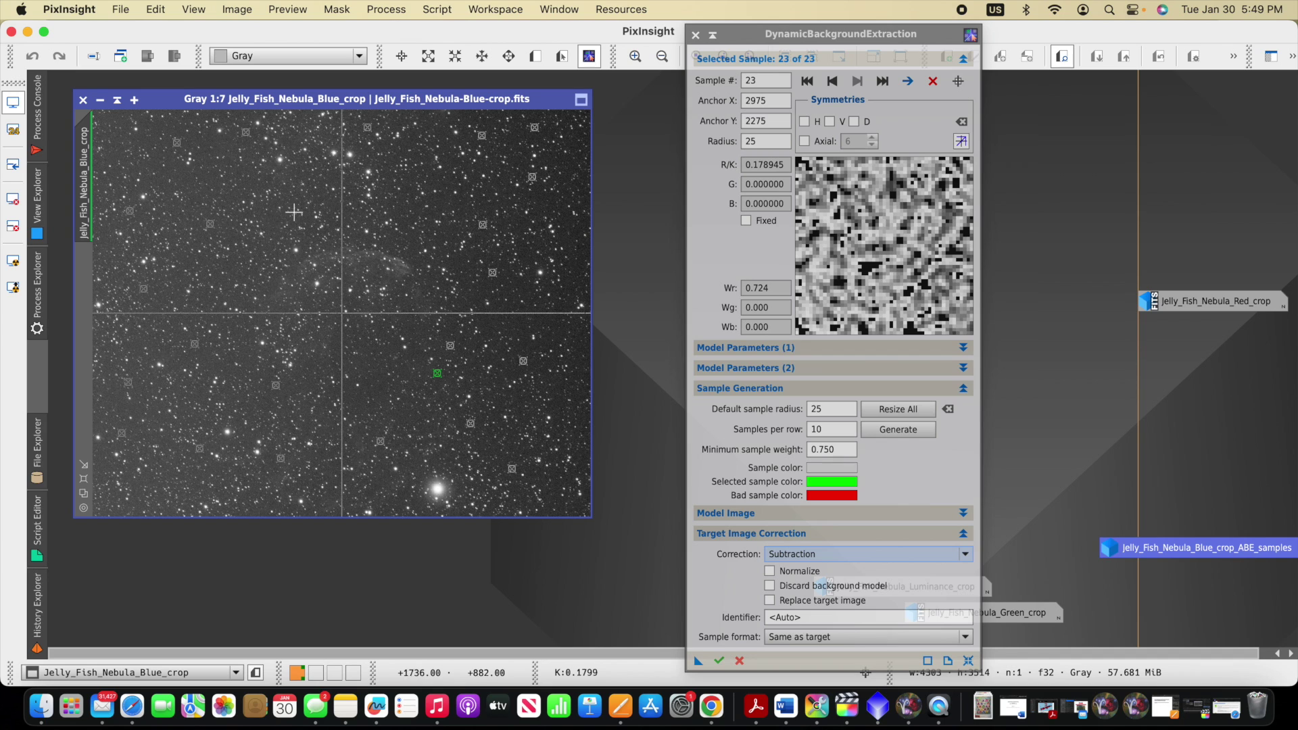
click(394, 265)
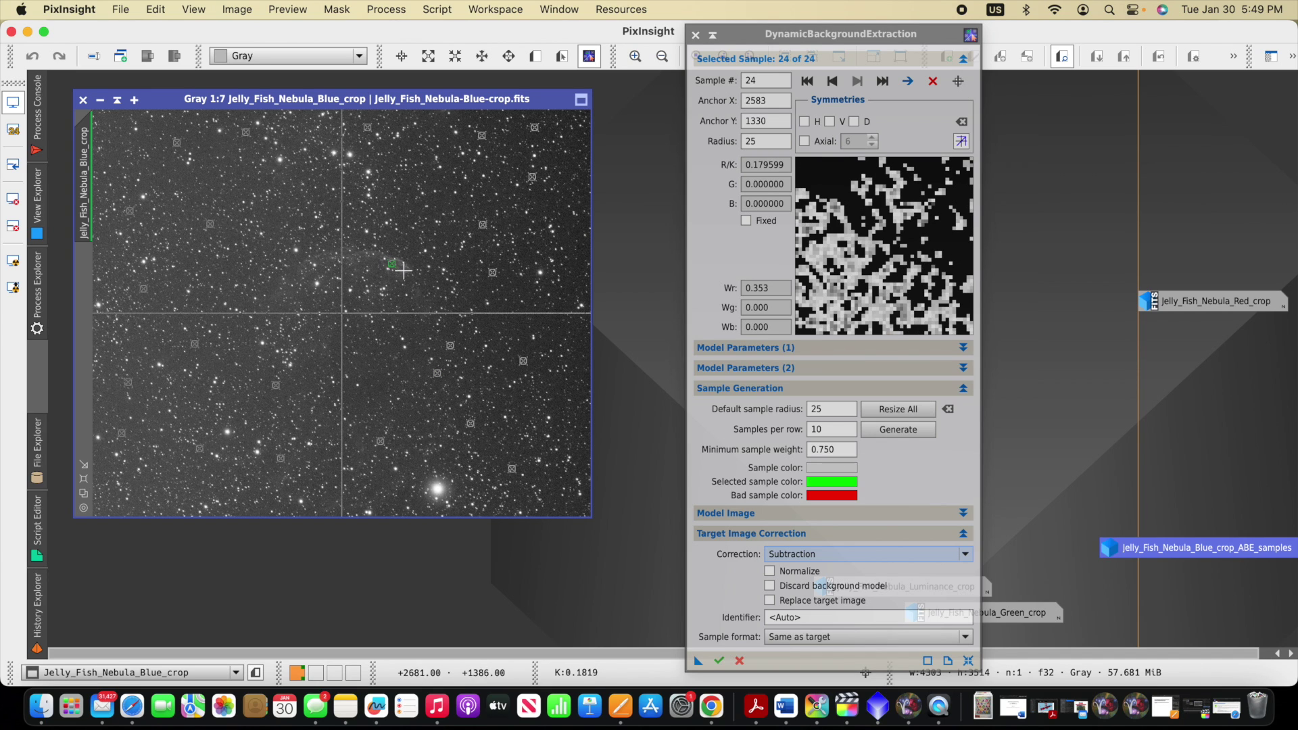
click(559, 503)
click(570, 376)
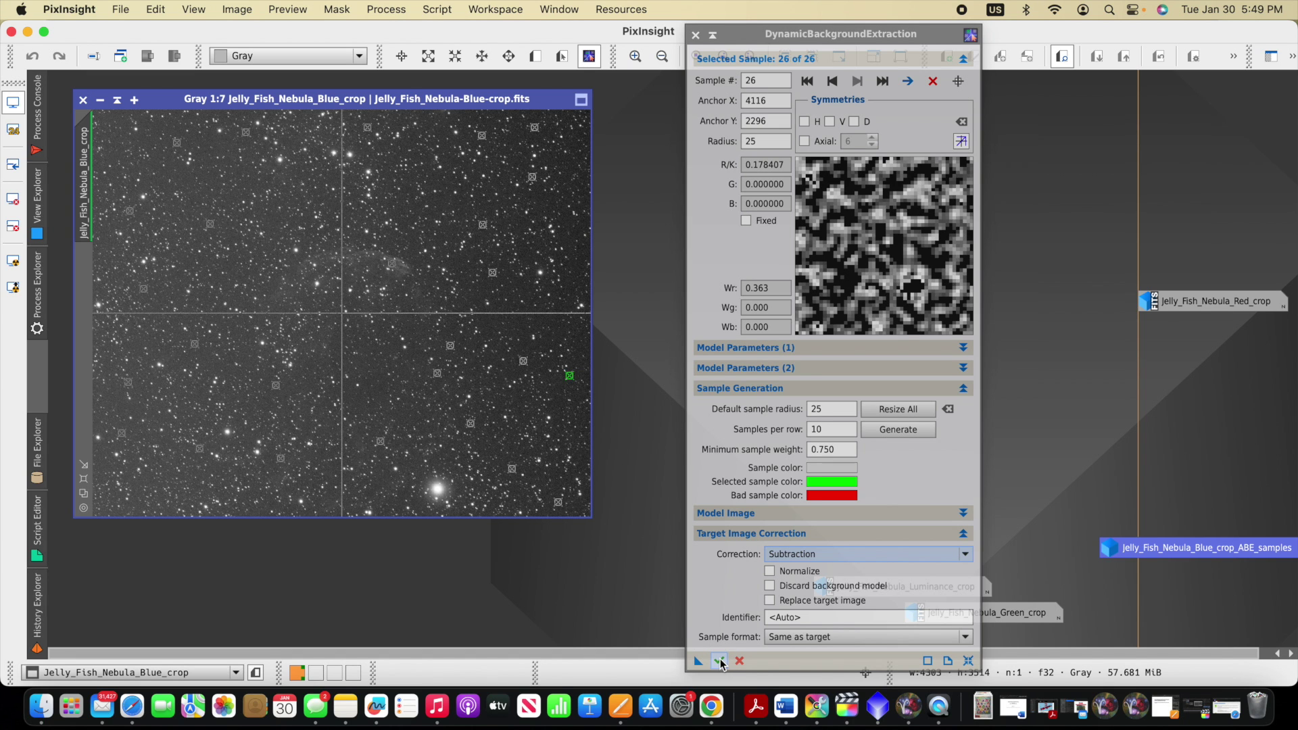
- Run DBE on the blue crop and iconize the resulting background model
click(697, 662)
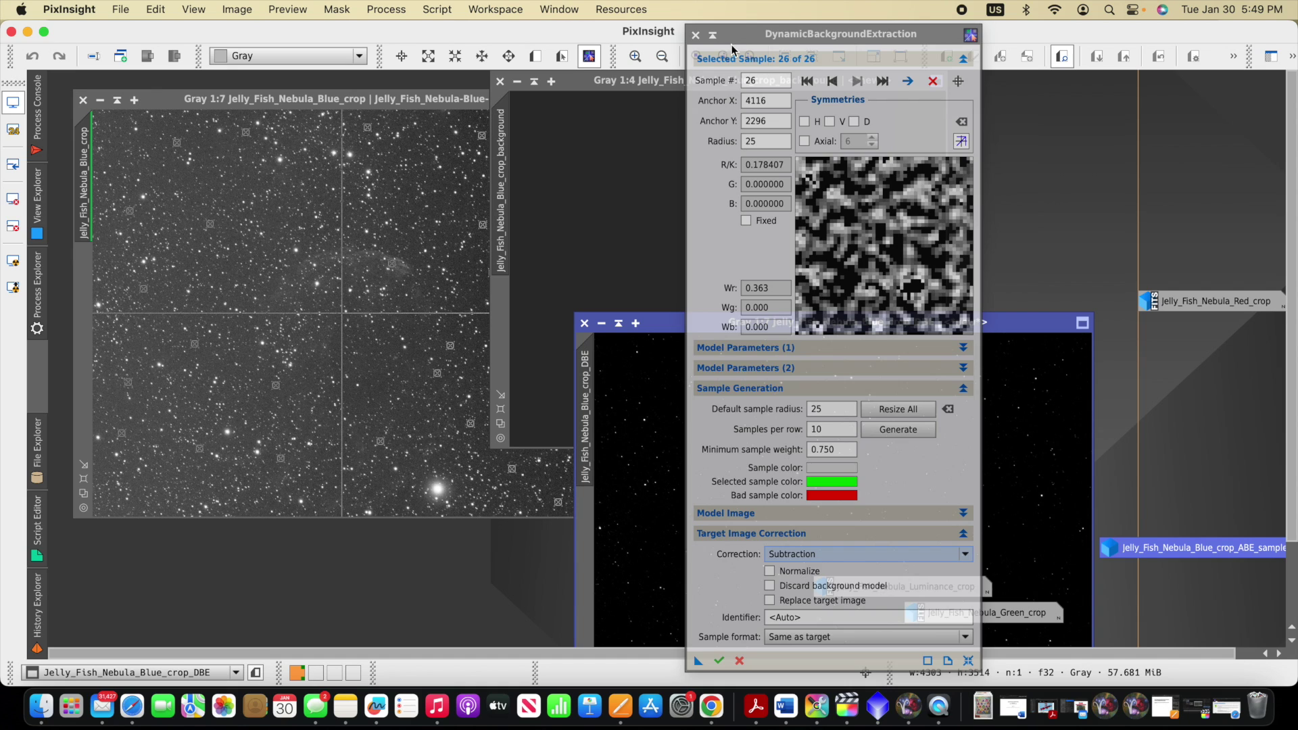
drag(628, 82, 733, 102)
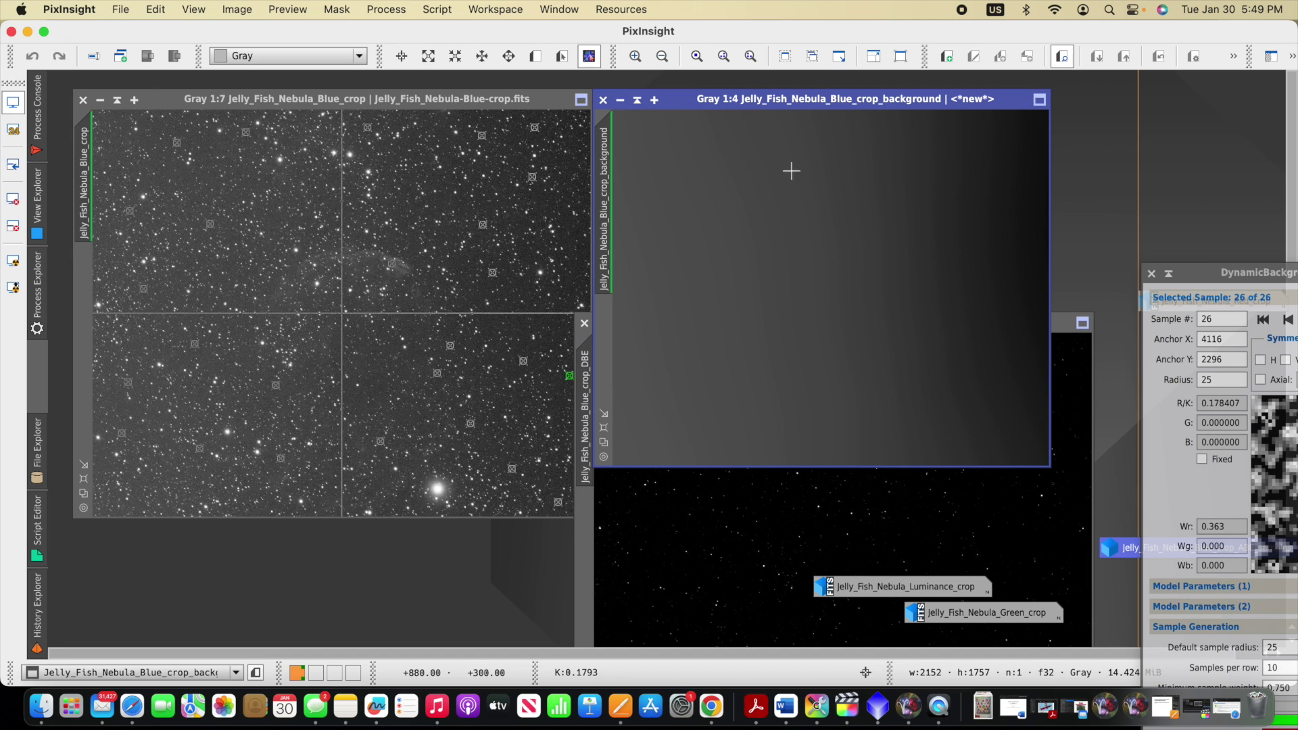
click(620, 99)
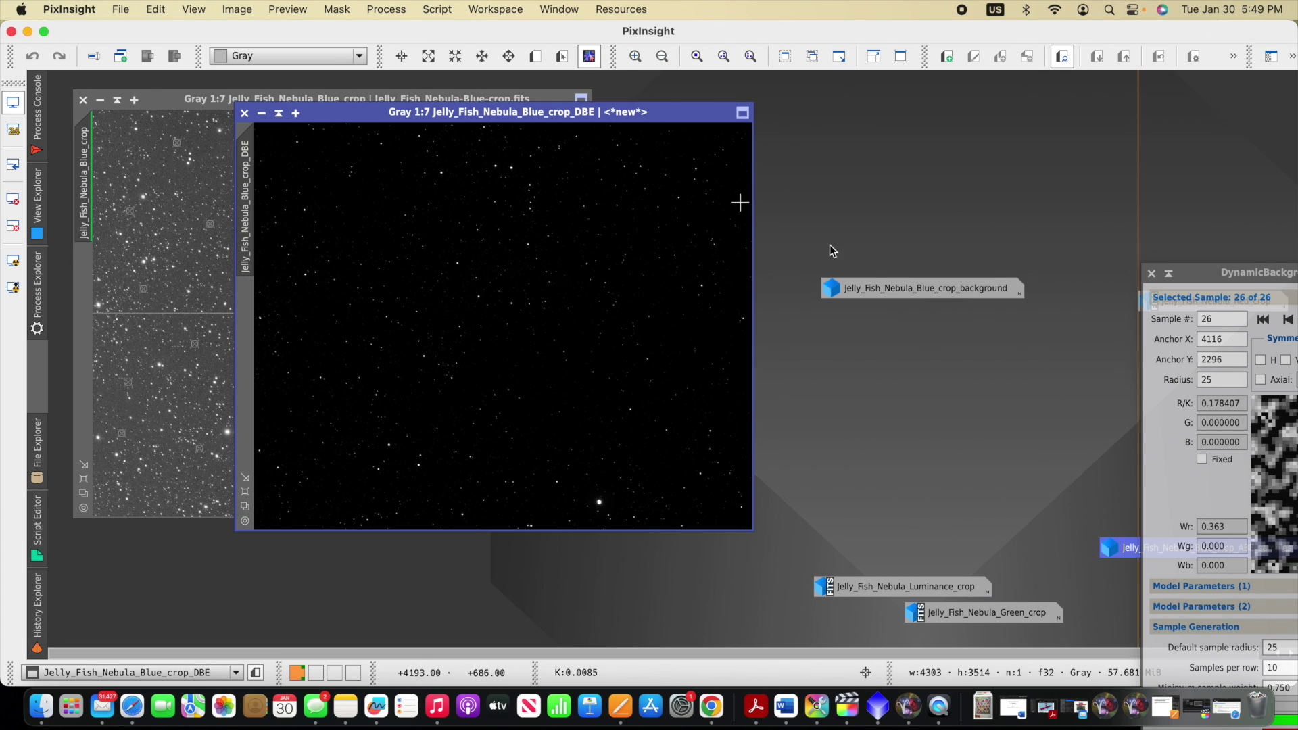
- Auto-stretch the DBE result beside the original, then switch to the PixInsight forum in Safari
drag(870, 293, 1182, 180)
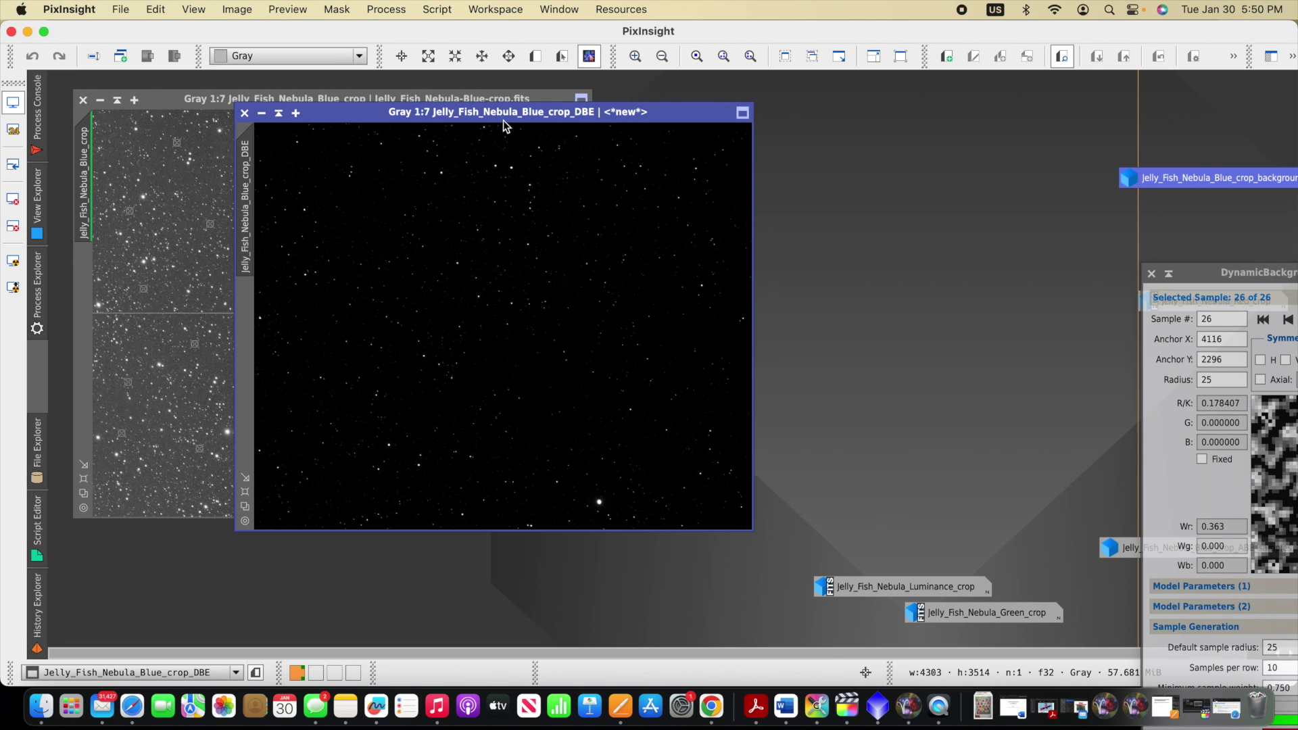
drag(504, 121, 859, 107)
key(super+a)
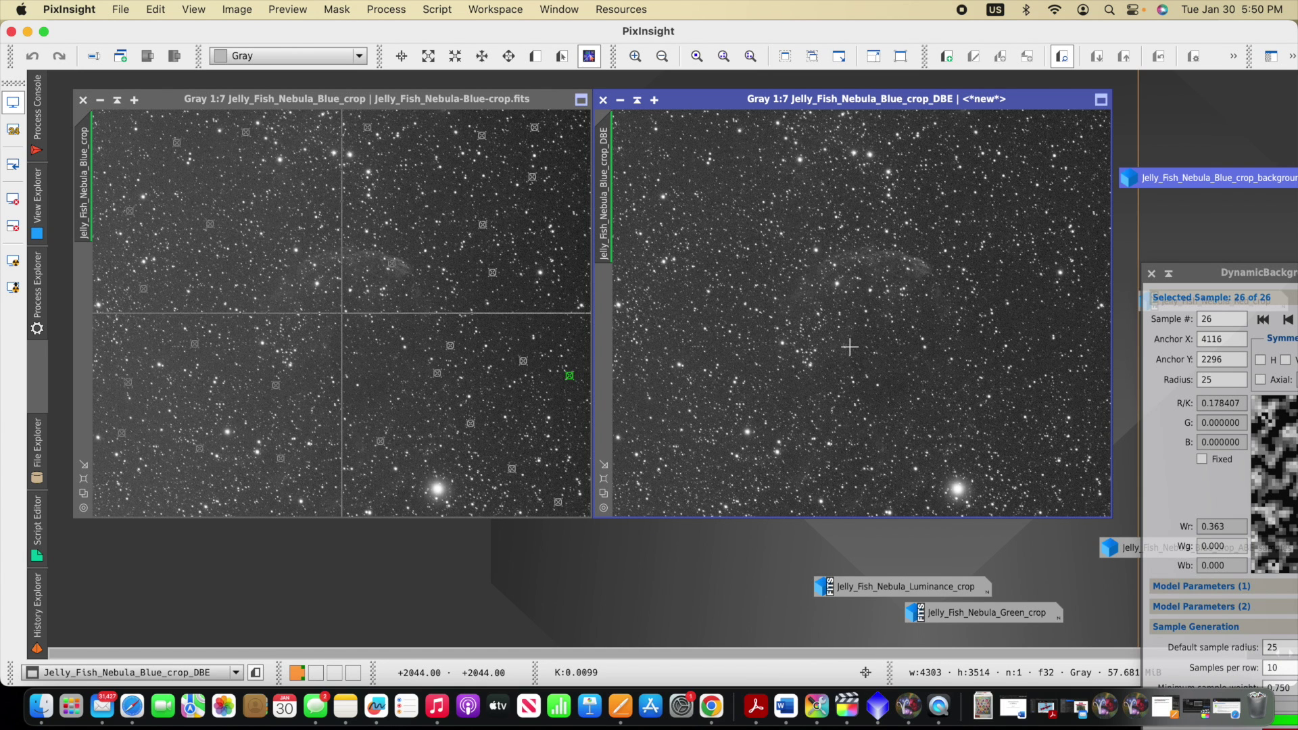
click(132, 706)
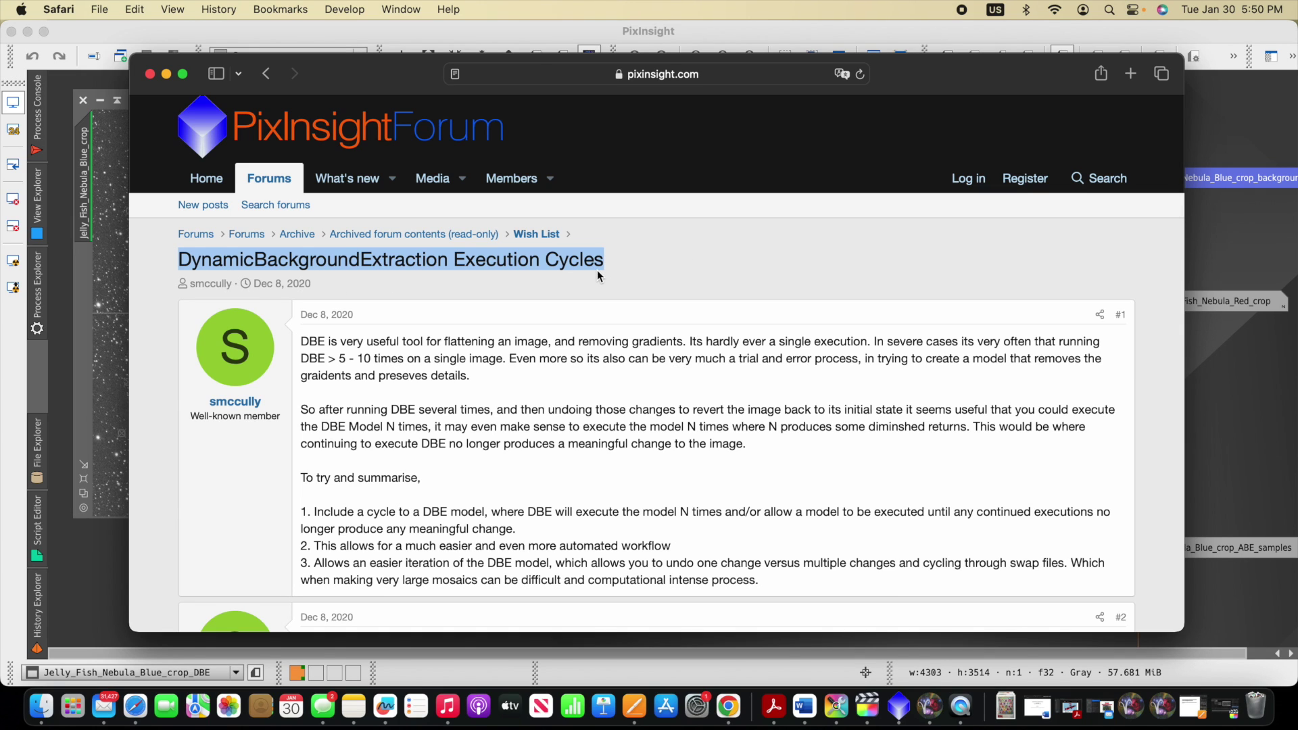
- Deselect the forum thread title and minimize Safari to return to PixInsight
click(607, 311)
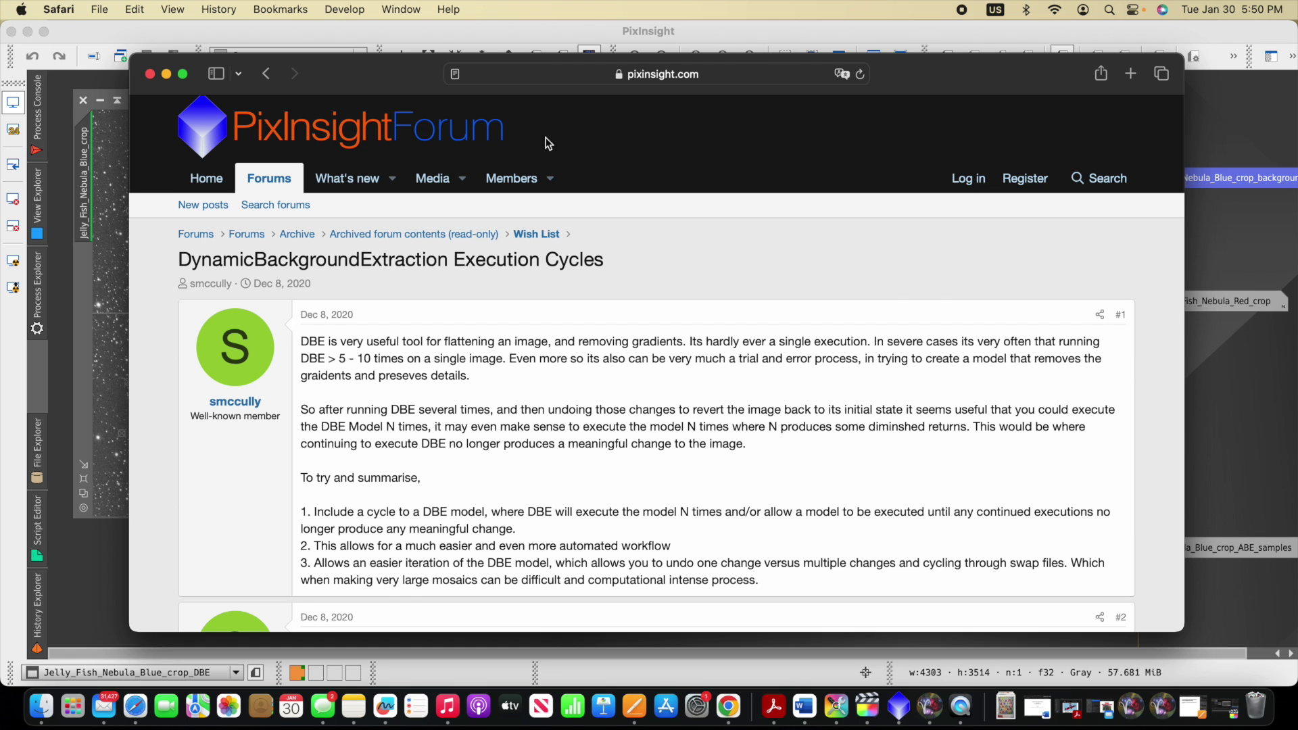
click(166, 74)
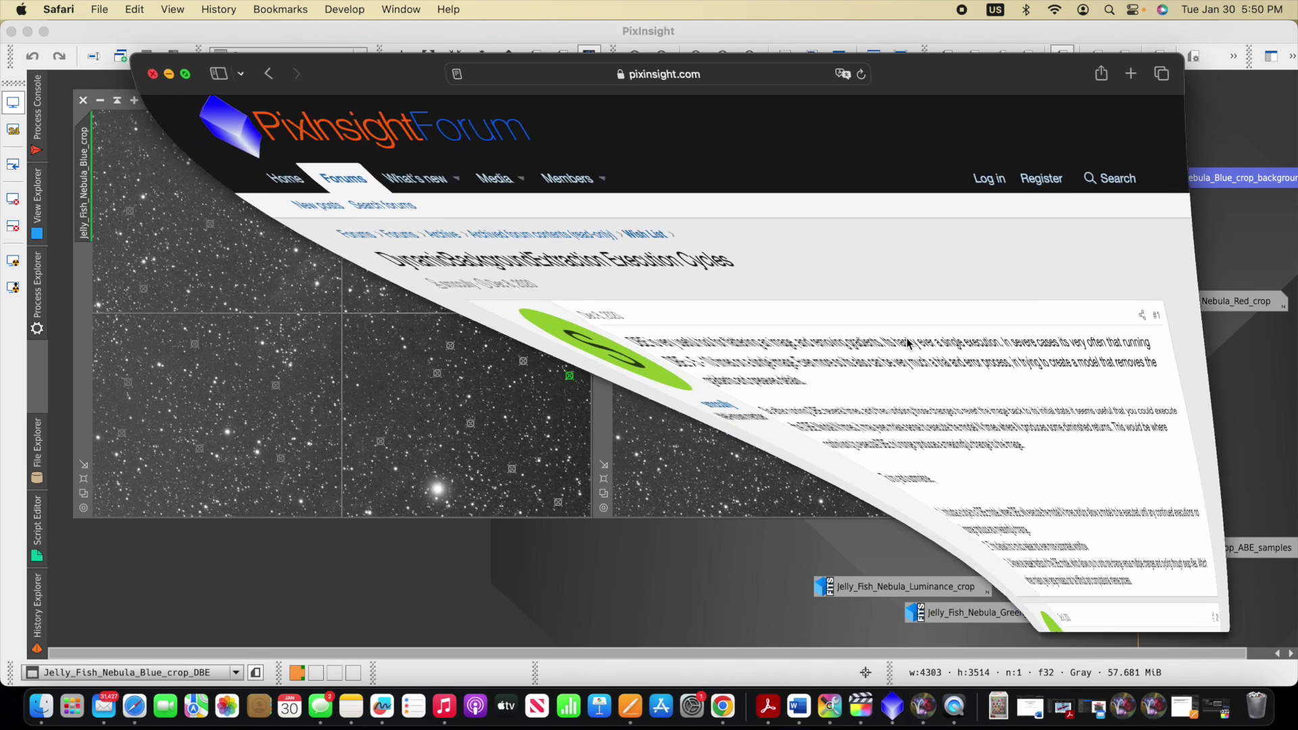
- Save the blue DBE image as Jelly_Fish_Nebula_Blue_crop_DBE.xisf with default XISF options
click(892, 271)
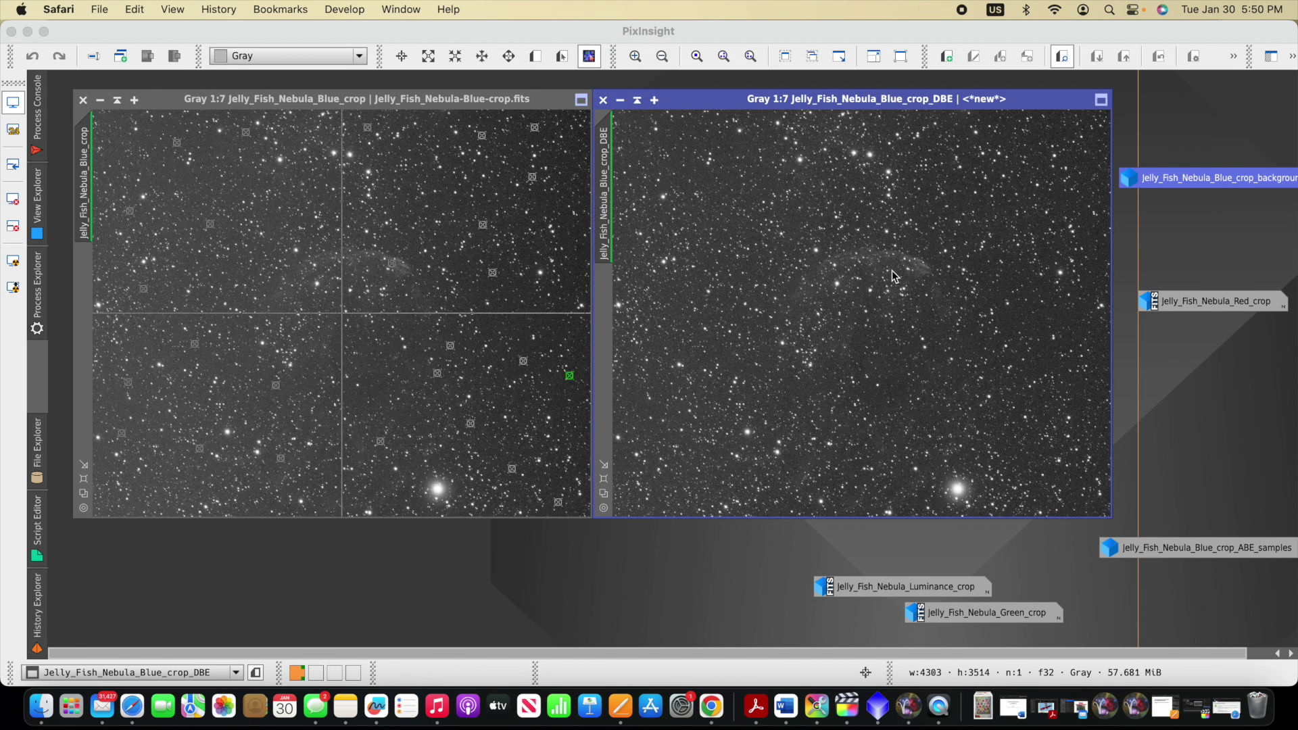
click(698, 103)
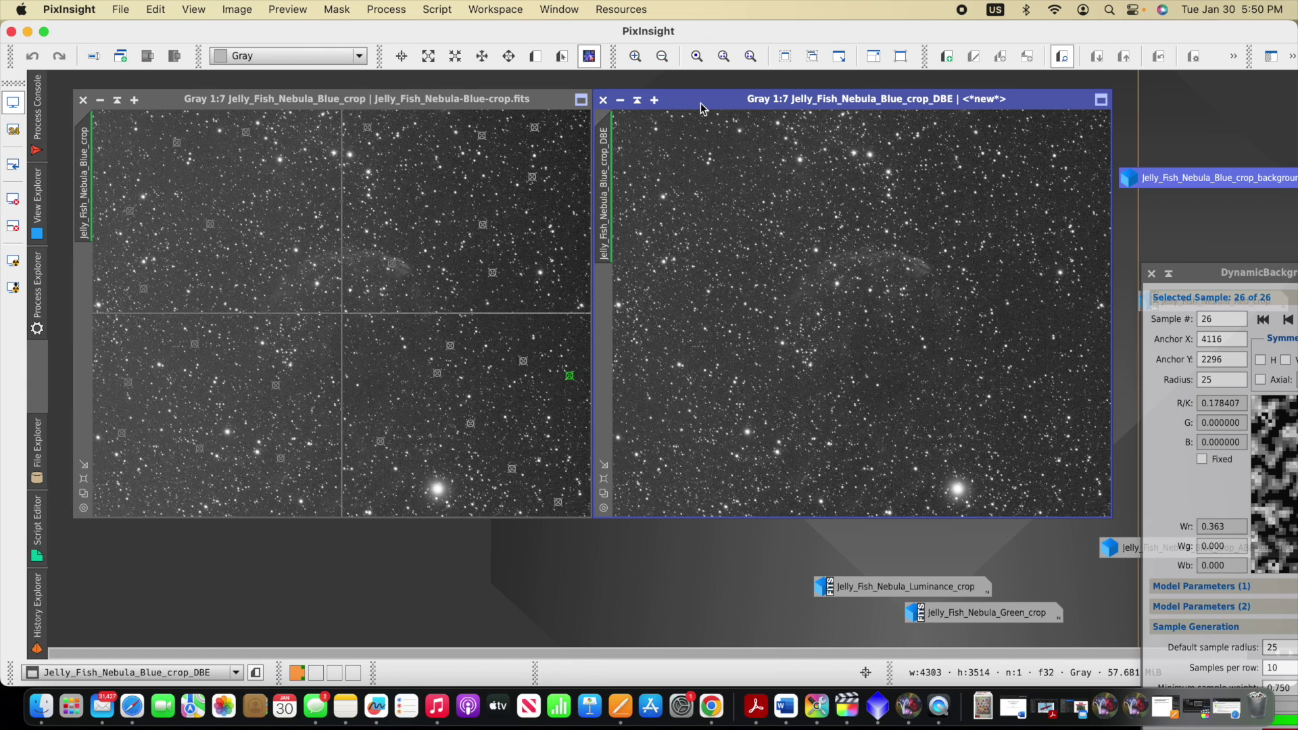
click(121, 9)
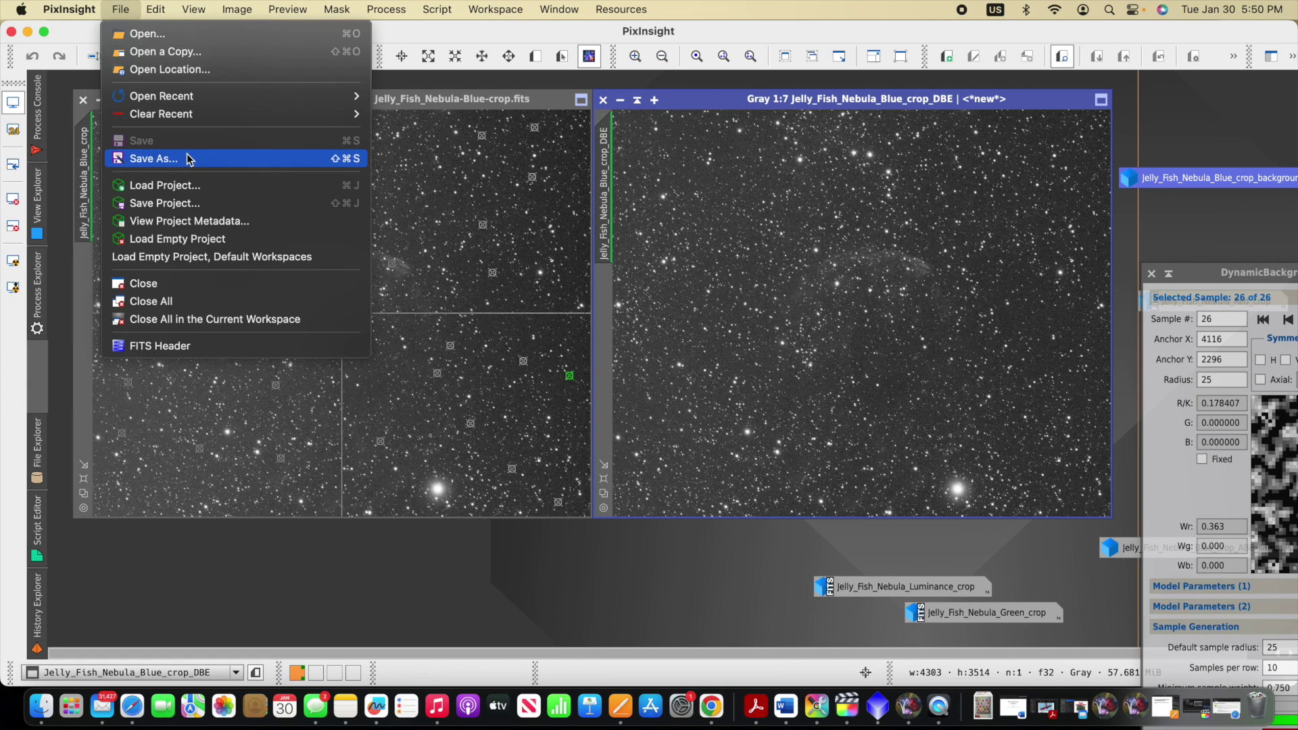
click(188, 156)
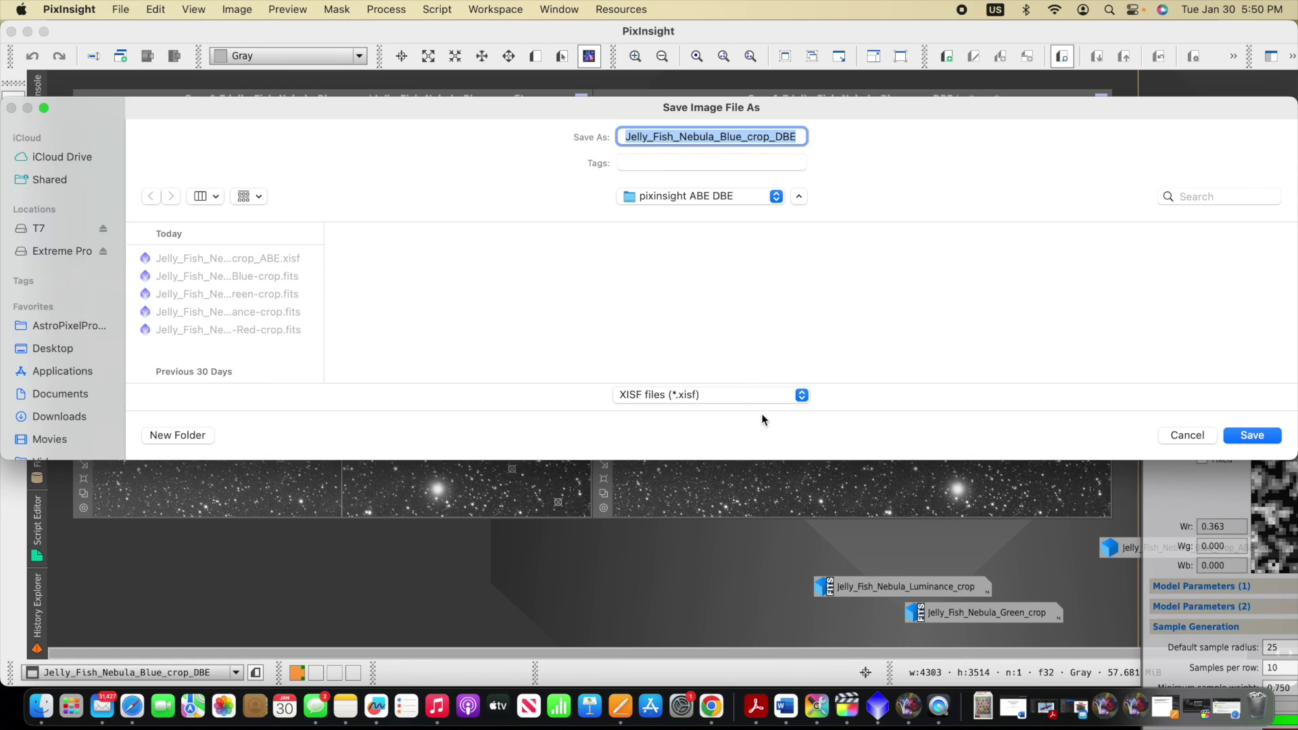
click(1268, 437)
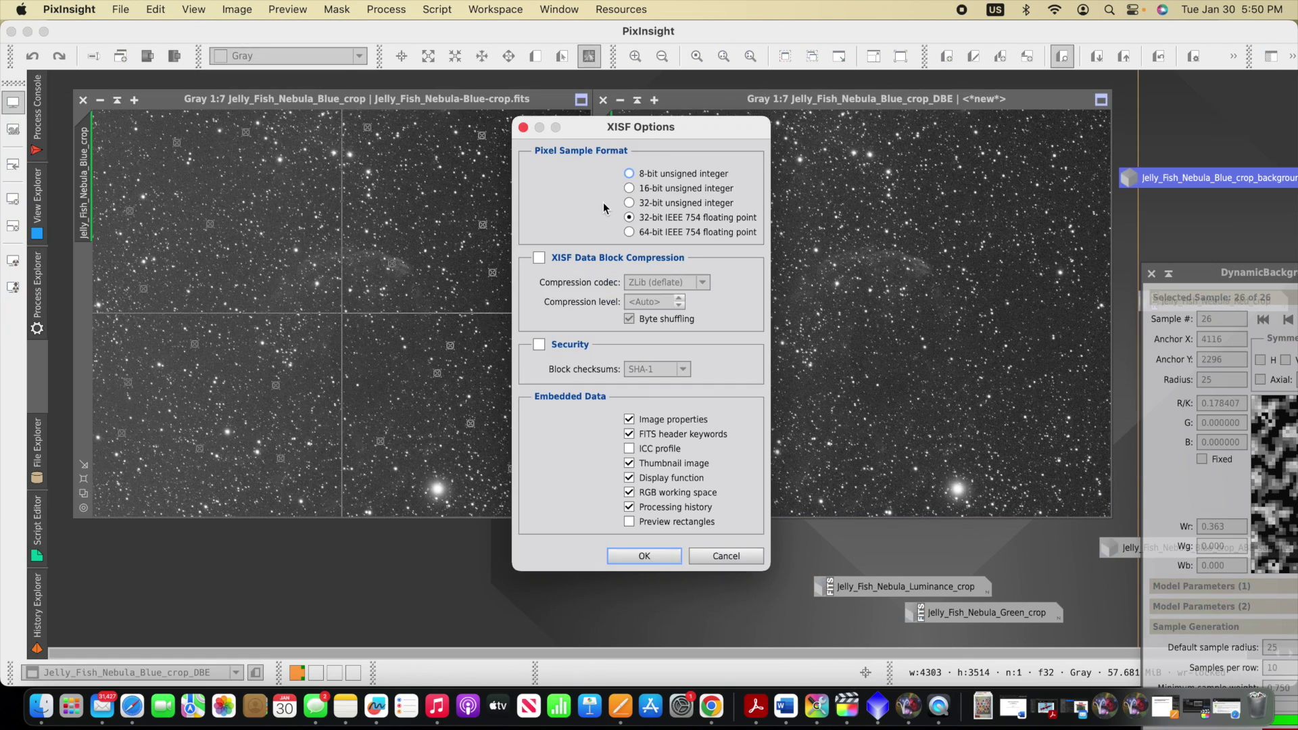
click(666, 551)
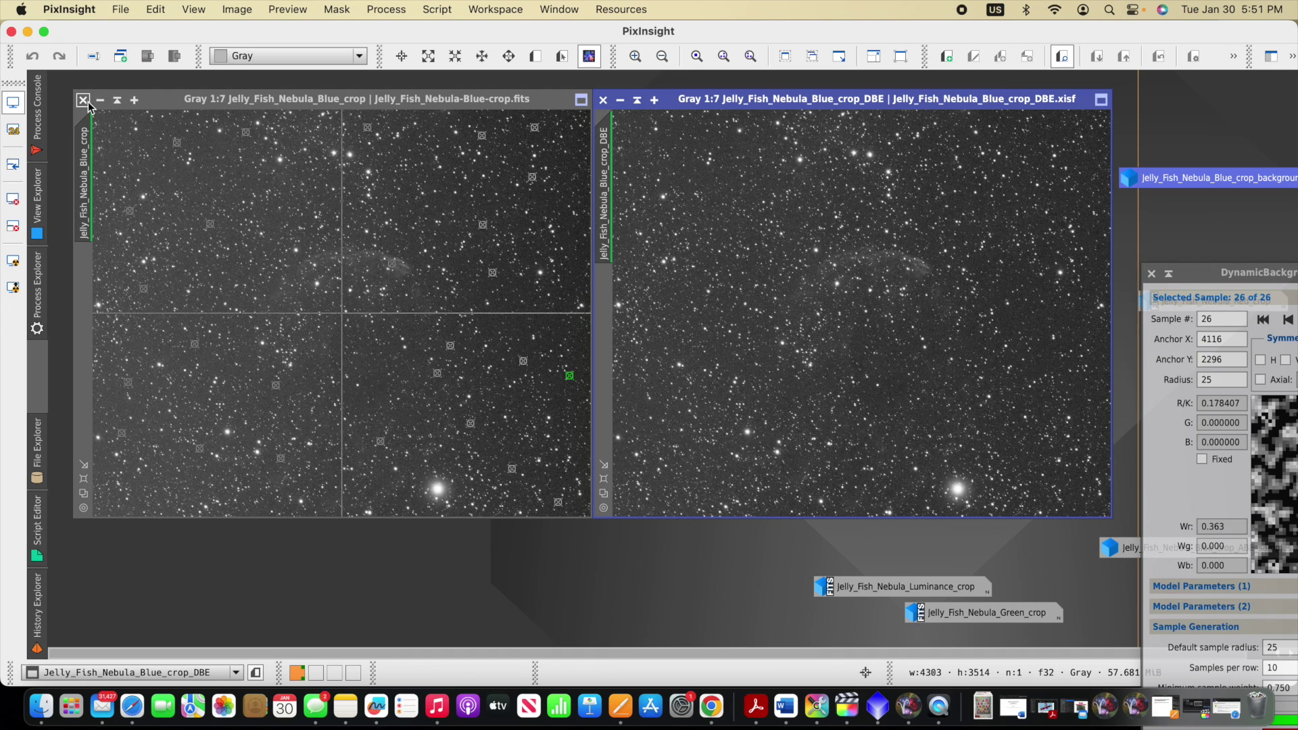
- End the DBE session, iconize the original Blue_crop, and move and enlarge the DBE window
click(1152, 275)
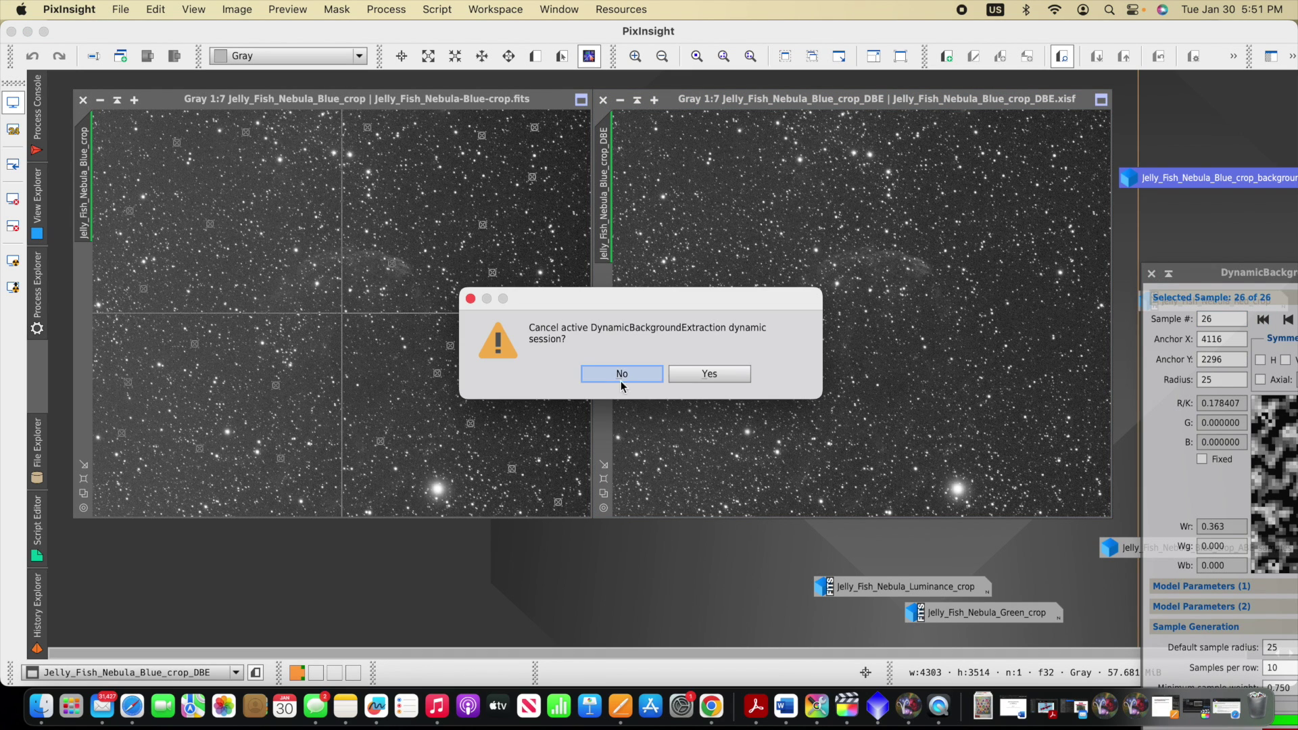
click(668, 377)
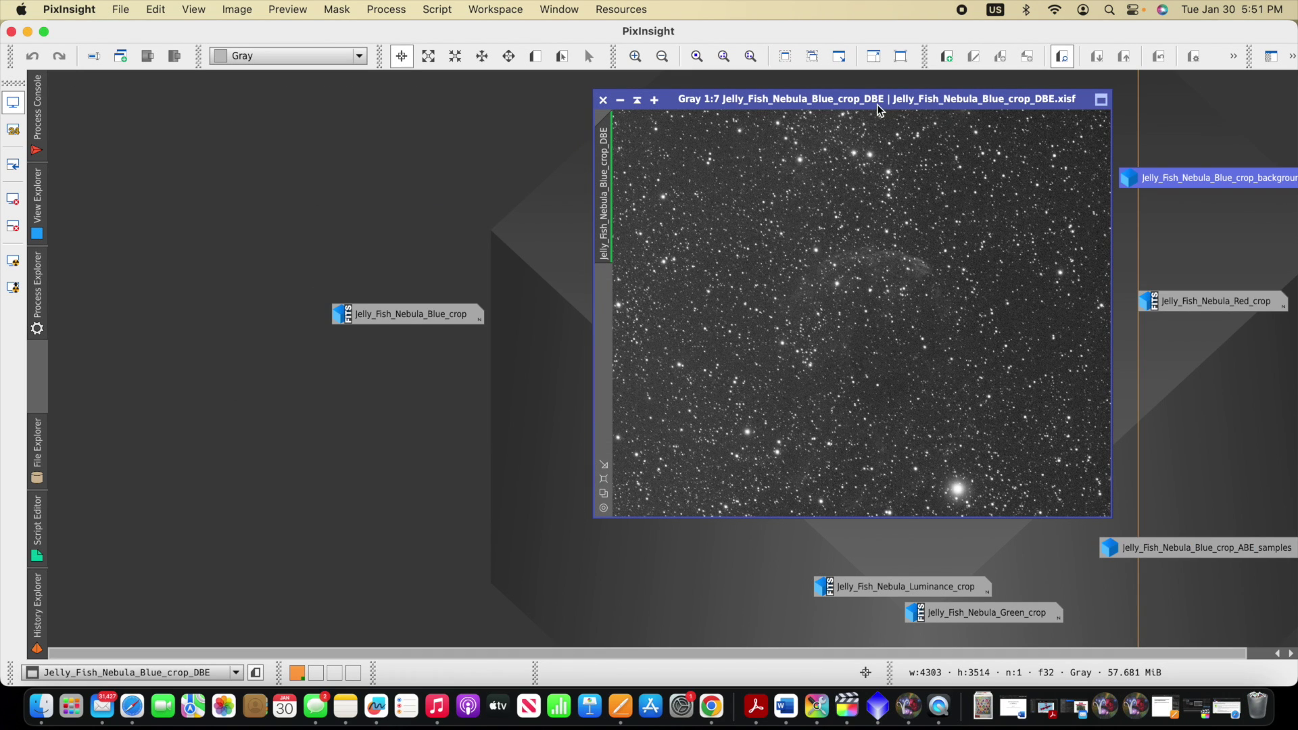
click(429, 315)
drag(429, 315, 1295, 443)
drag(855, 102, 310, 106)
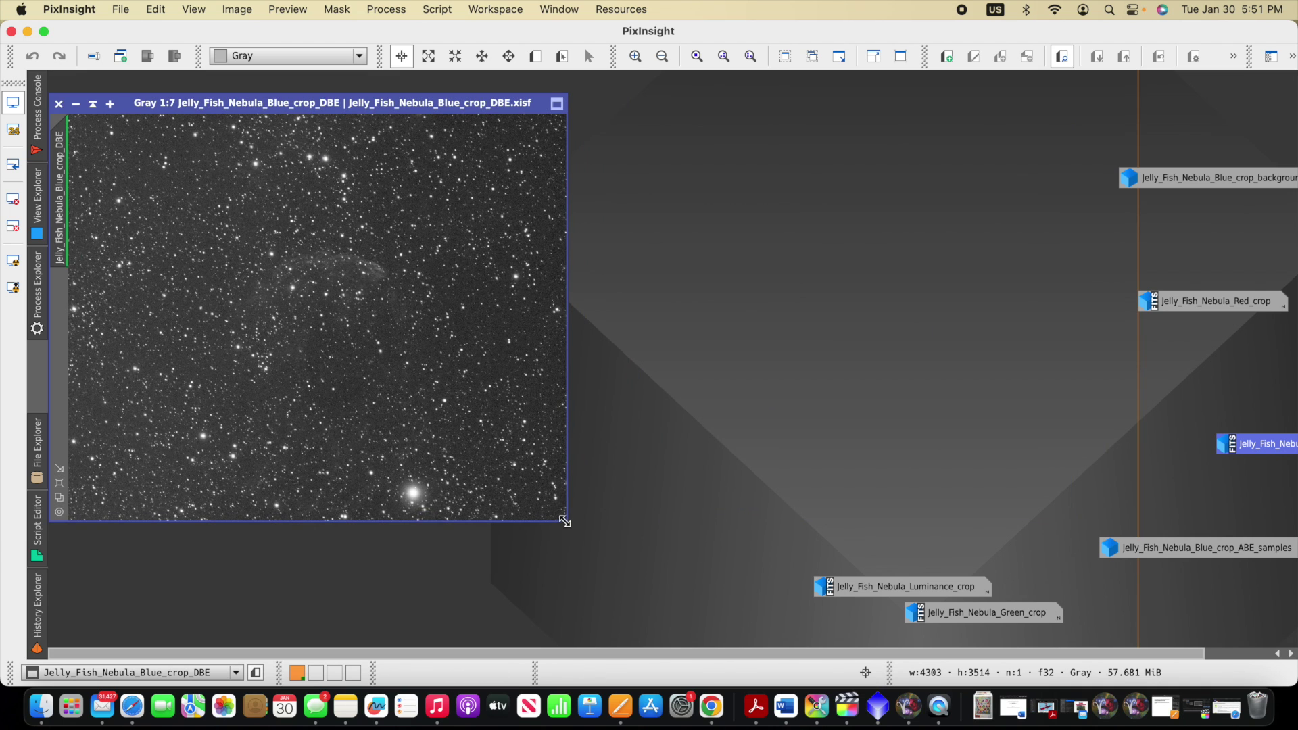
drag(565, 522, 671, 599)
- Start a second DynamicBackgroundExtraction on the blue DBE image with Subtraction correction
click(386, 8)
mouse_move(455, 71)
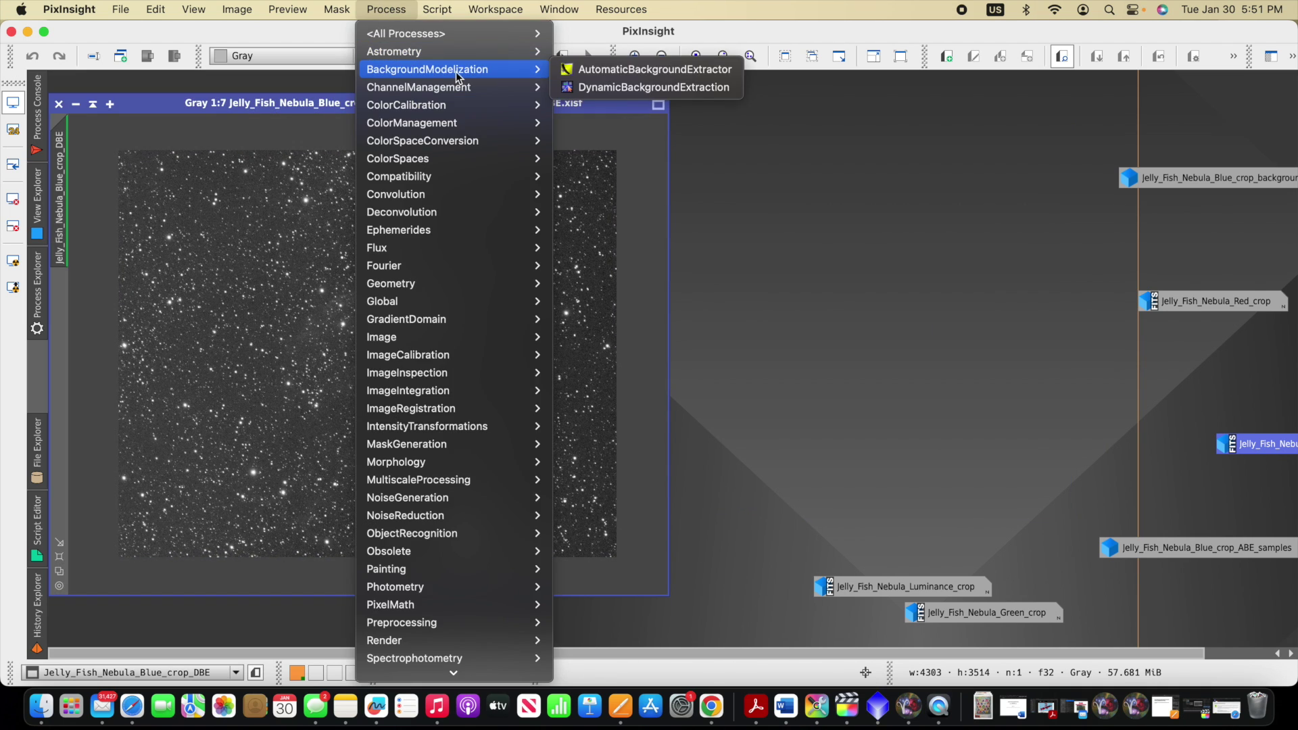
click(686, 90)
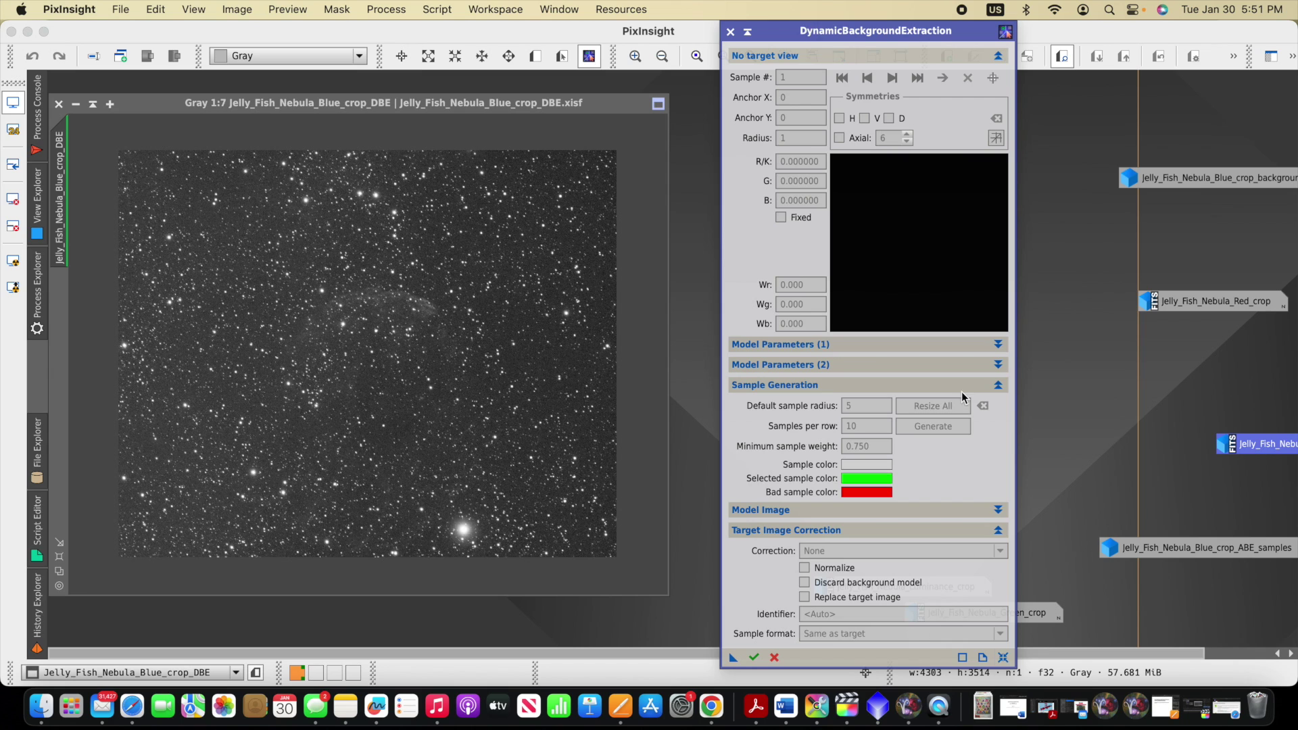
click(1004, 658)
click(842, 551)
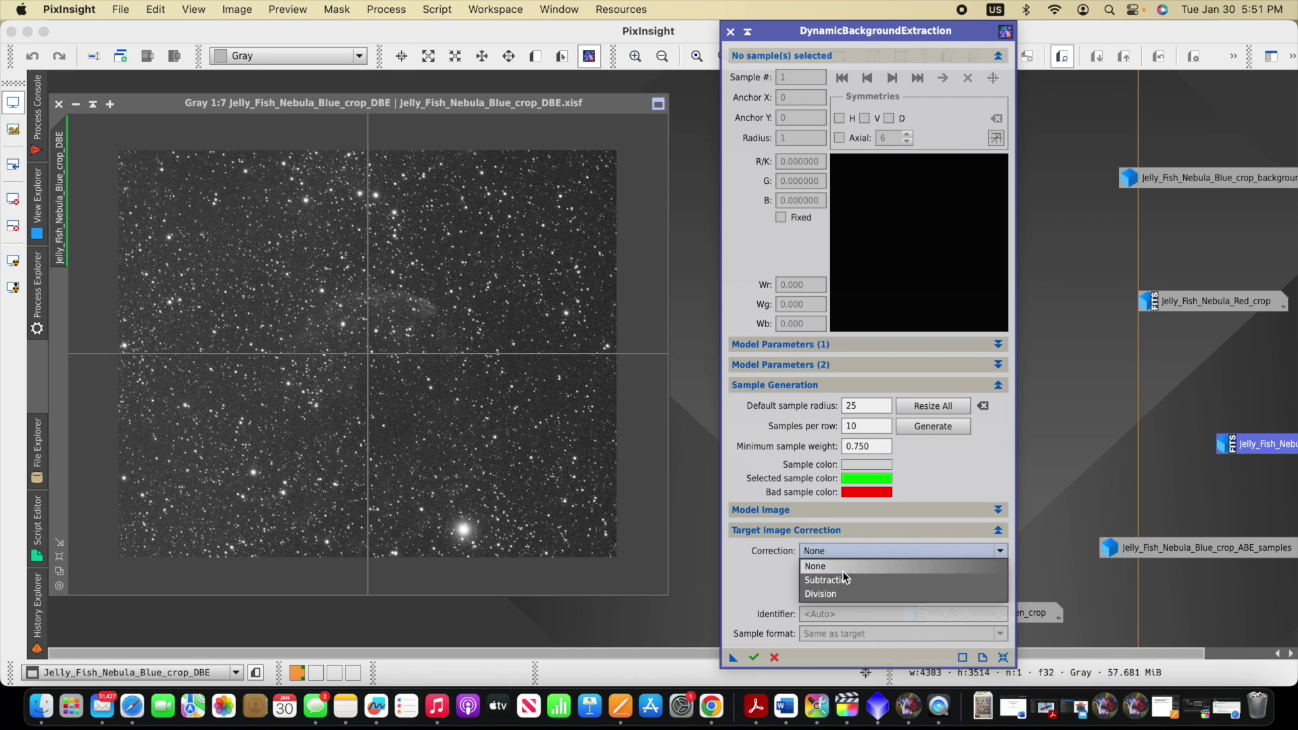
click(844, 579)
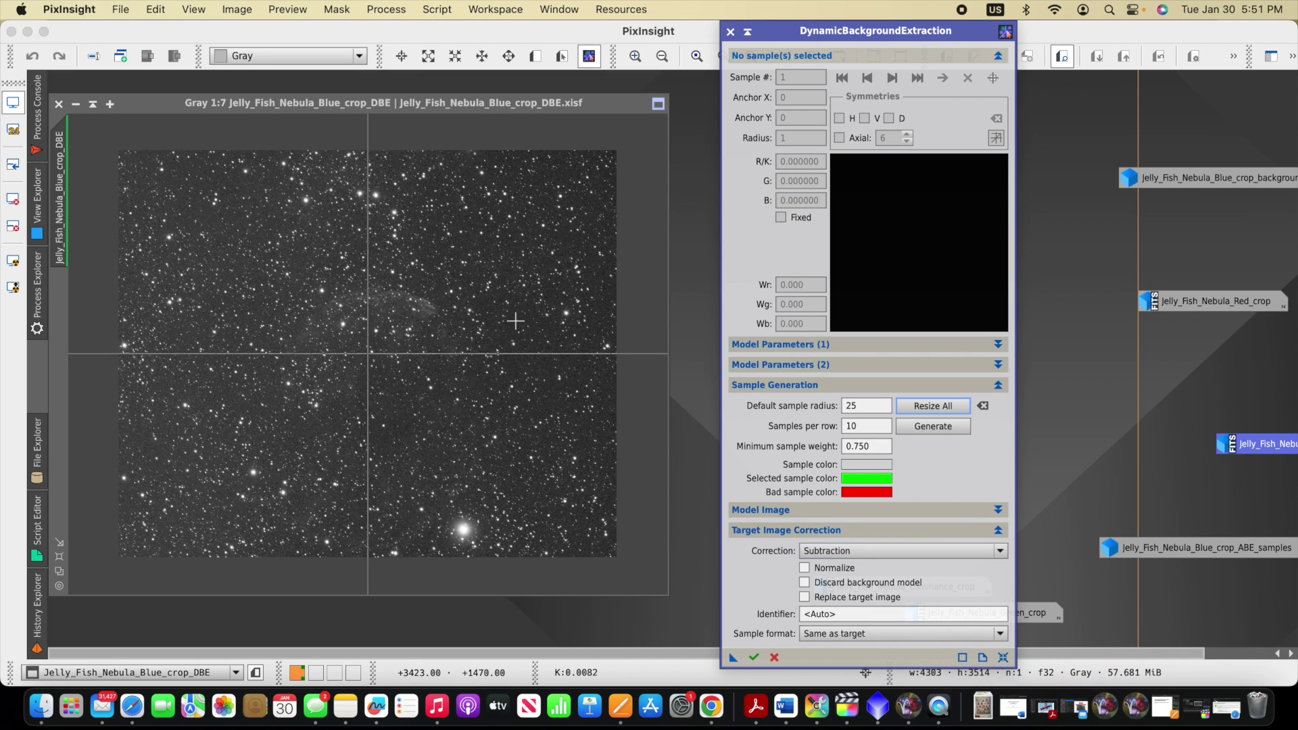
- Place the first eight background samples in empty sky, mostly across the left half
click(537, 411)
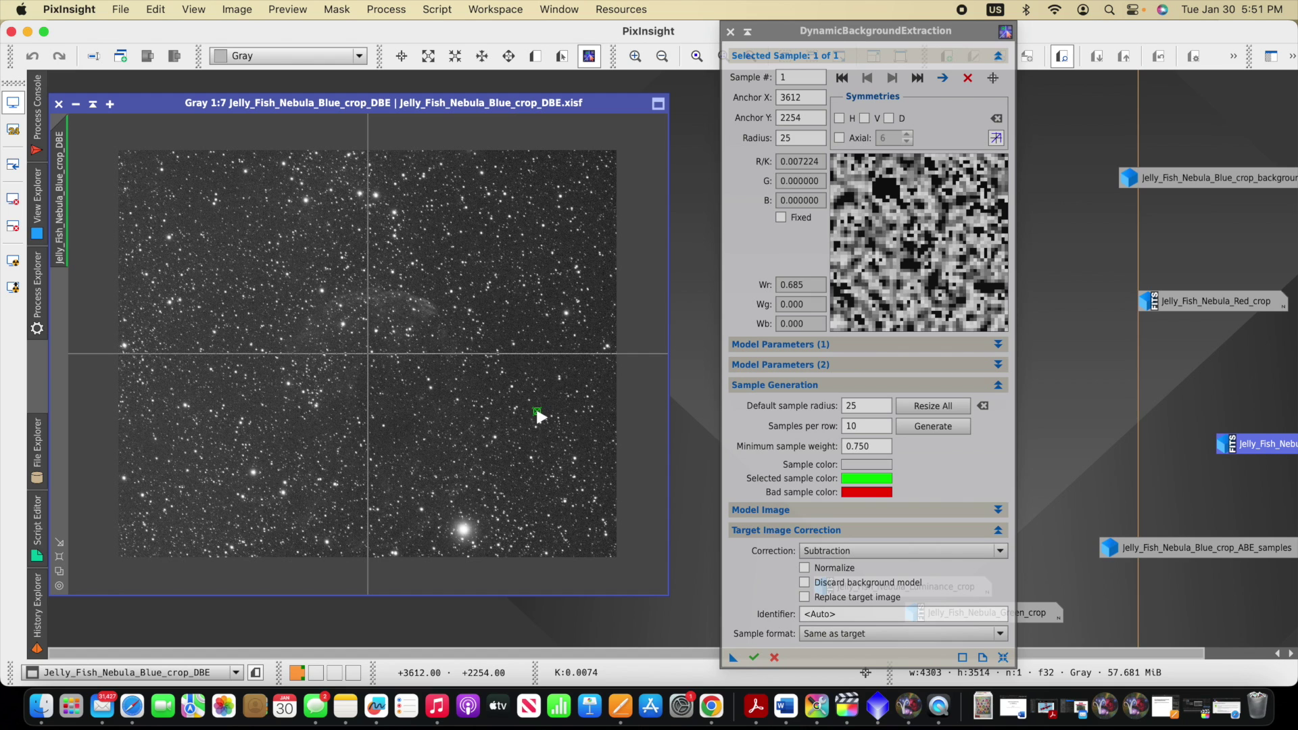
click(517, 310)
click(436, 229)
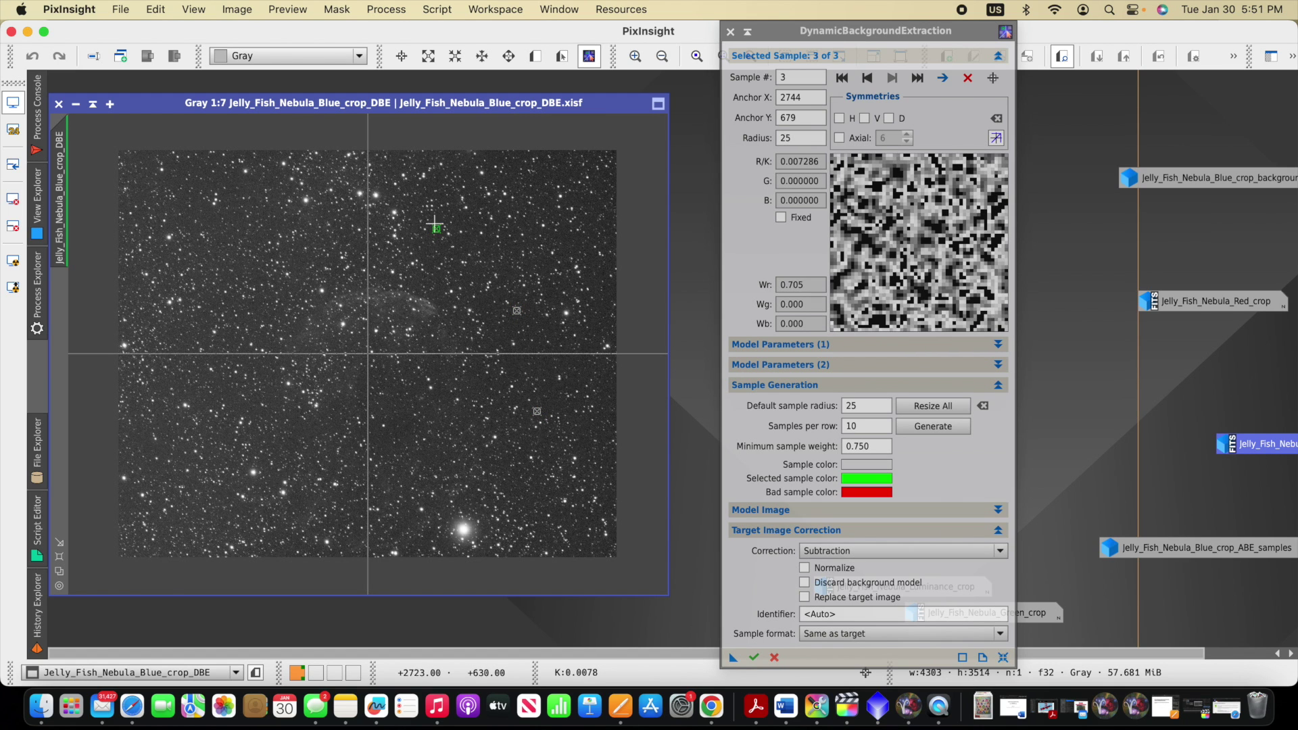
click(225, 182)
click(173, 185)
click(173, 264)
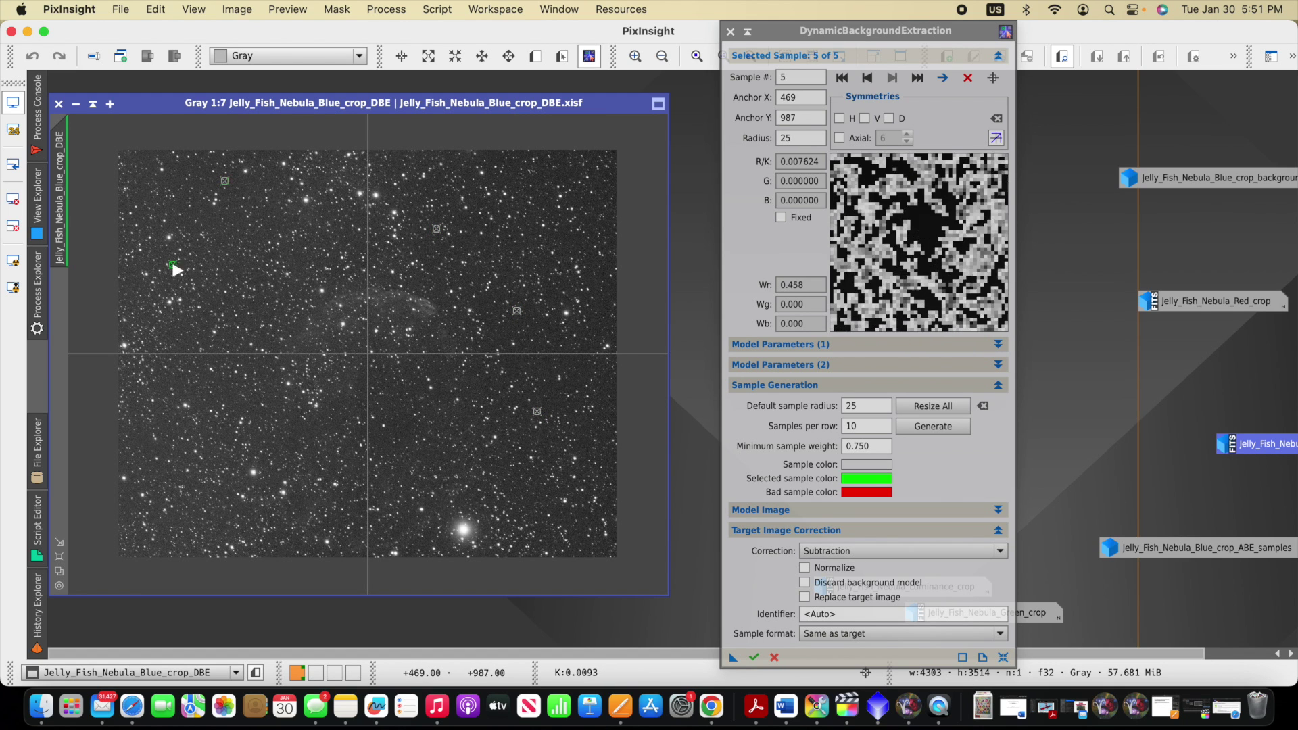
click(194, 393)
click(160, 447)
- Add eight more samples for 16 in total, execute the extraction, and close DBE
click(164, 528)
click(303, 497)
click(206, 220)
click(568, 239)
click(583, 370)
click(236, 404)
click(511, 492)
click(245, 507)
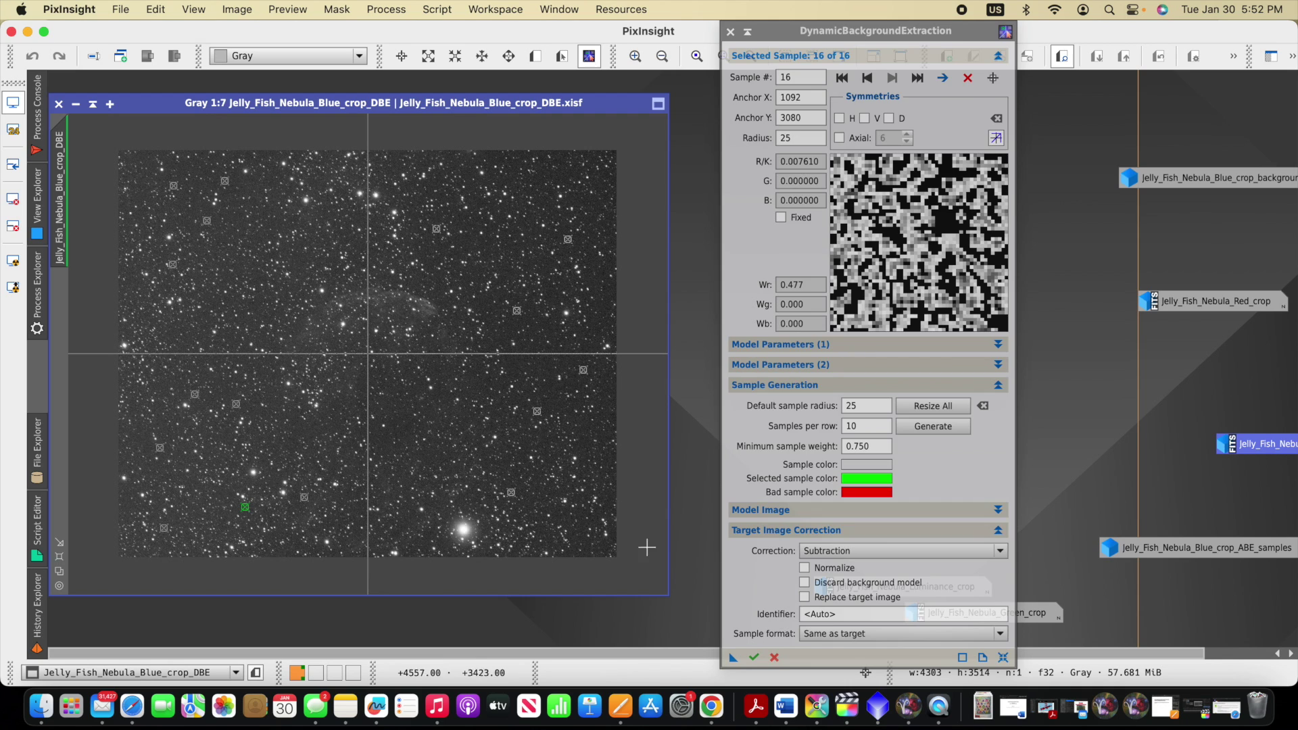
click(754, 657)
click(730, 32)
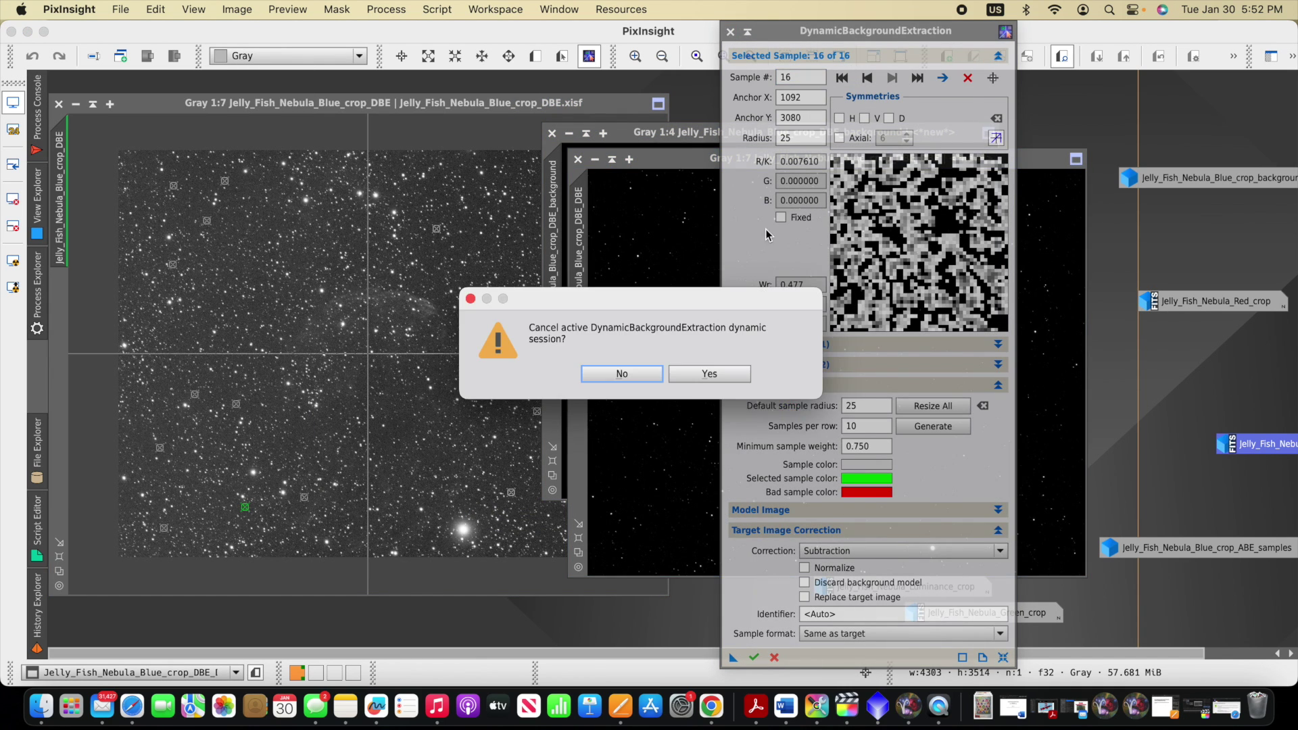
- Confirm ending DBE, auto-stretch Jelly_Fish_Nebula_Blue_crop_DBE_DBE, and maximize it in the workspace
click(710, 377)
key(super+a)
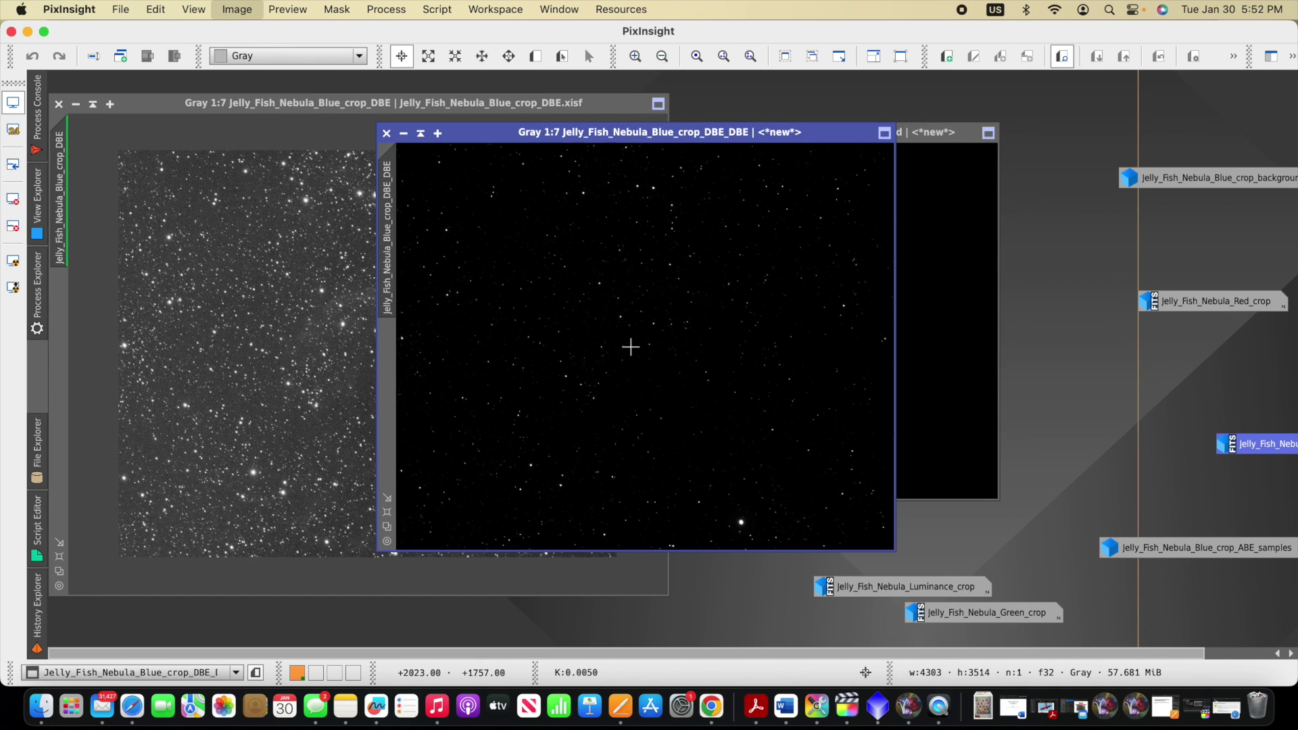
right_click(751, 132)
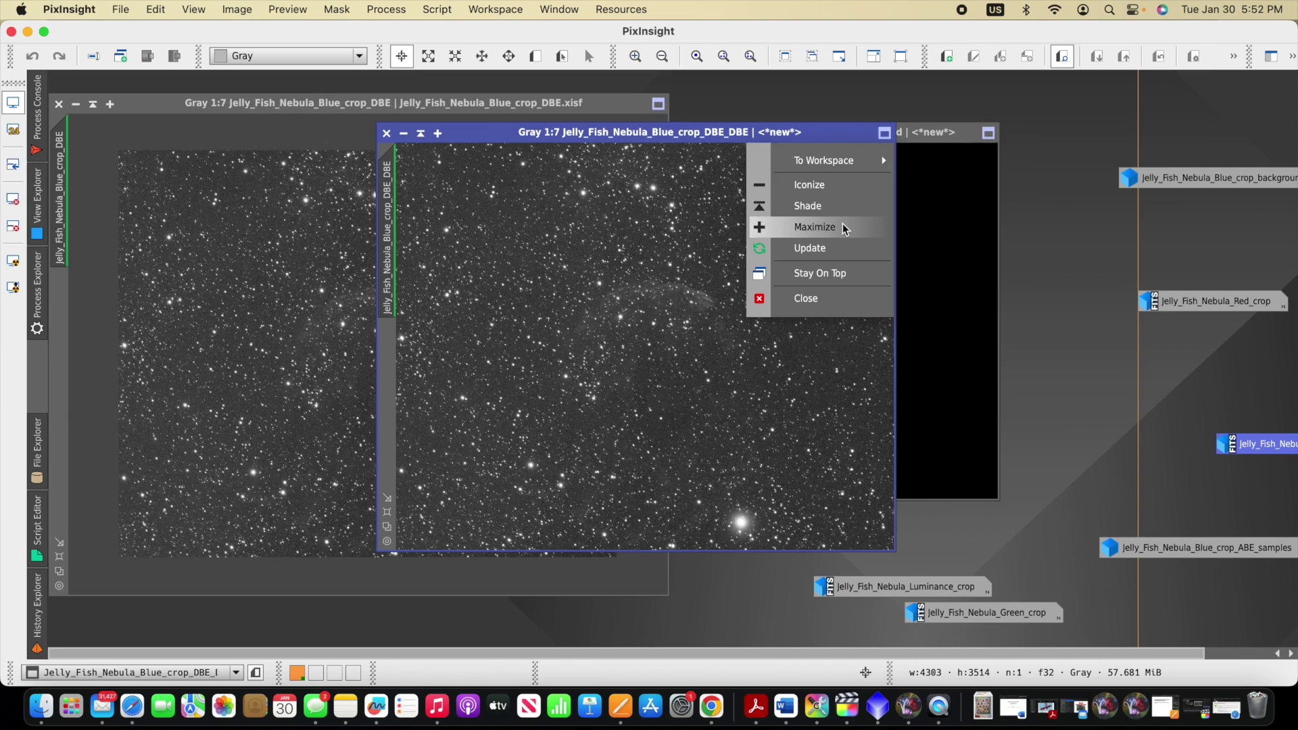
click(788, 227)
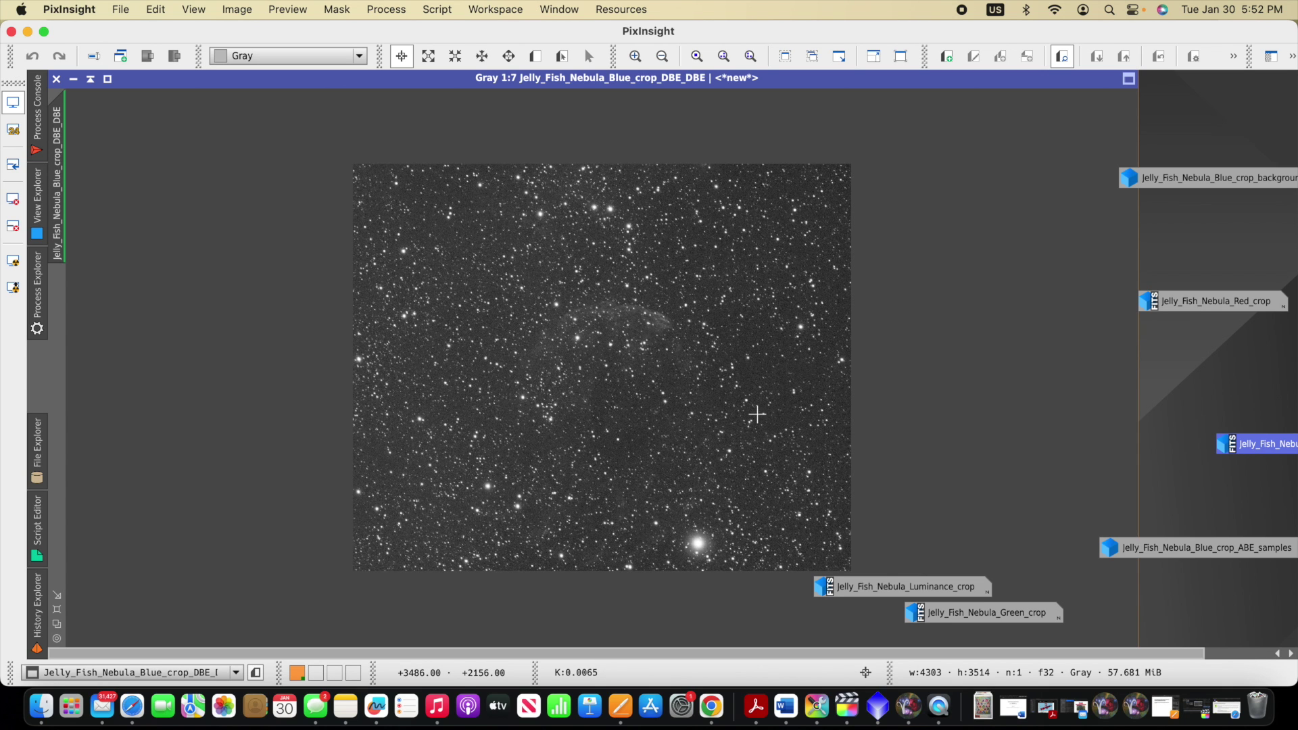
scroll(772, 414, up, 4)
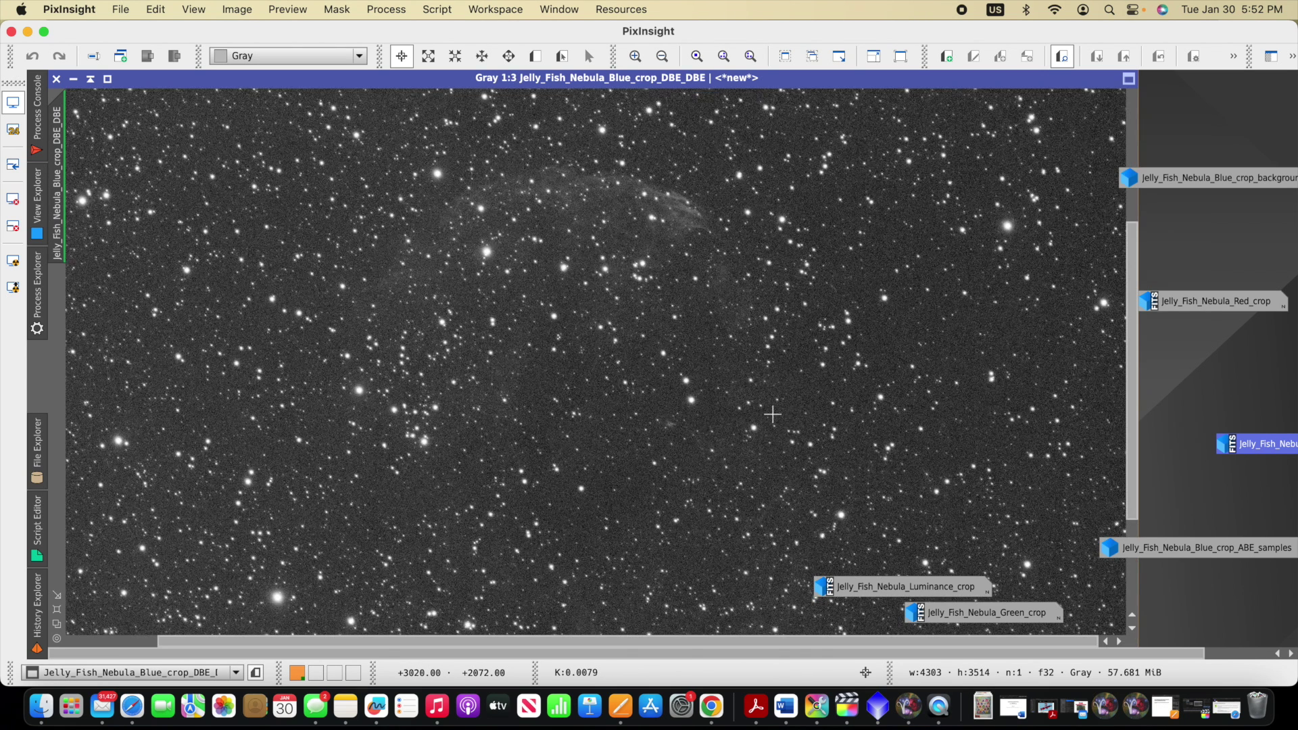
scroll(772, 414, up, 1)
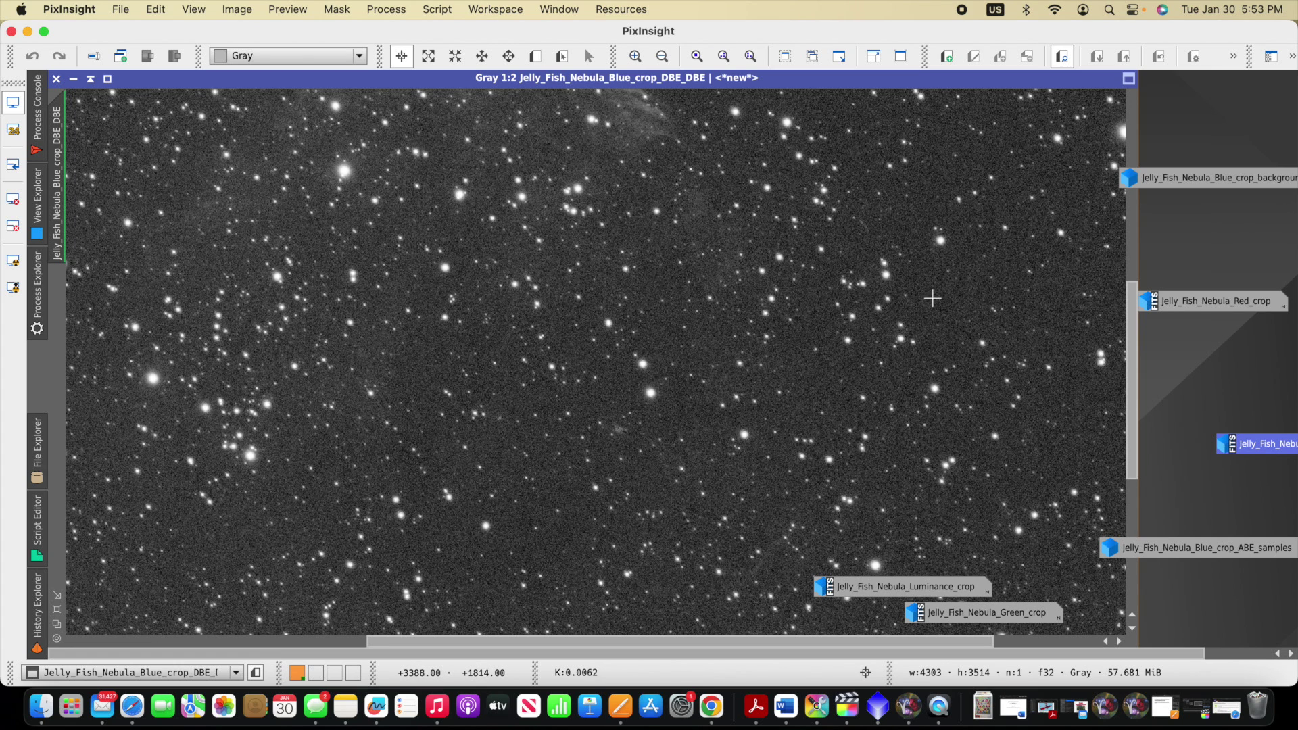
drag(1133, 341, 1135, 143)
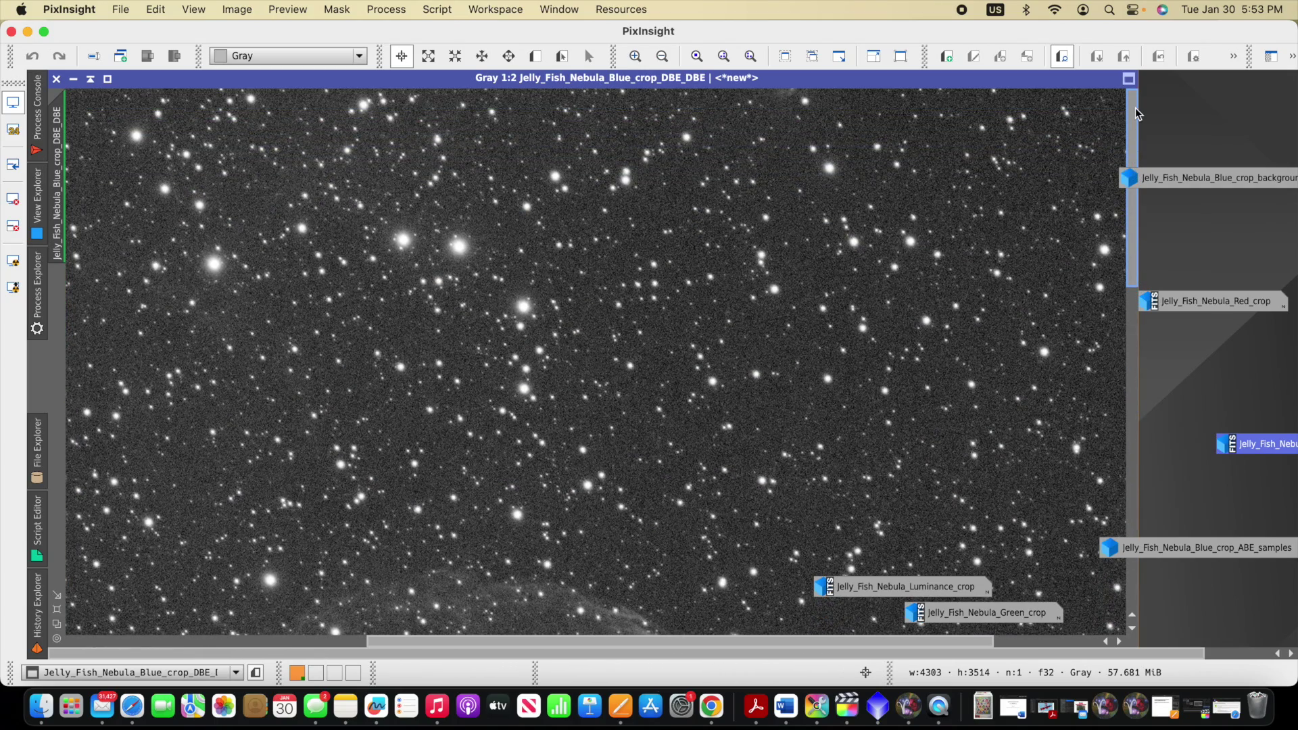
drag(1136, 141, 1134, 415)
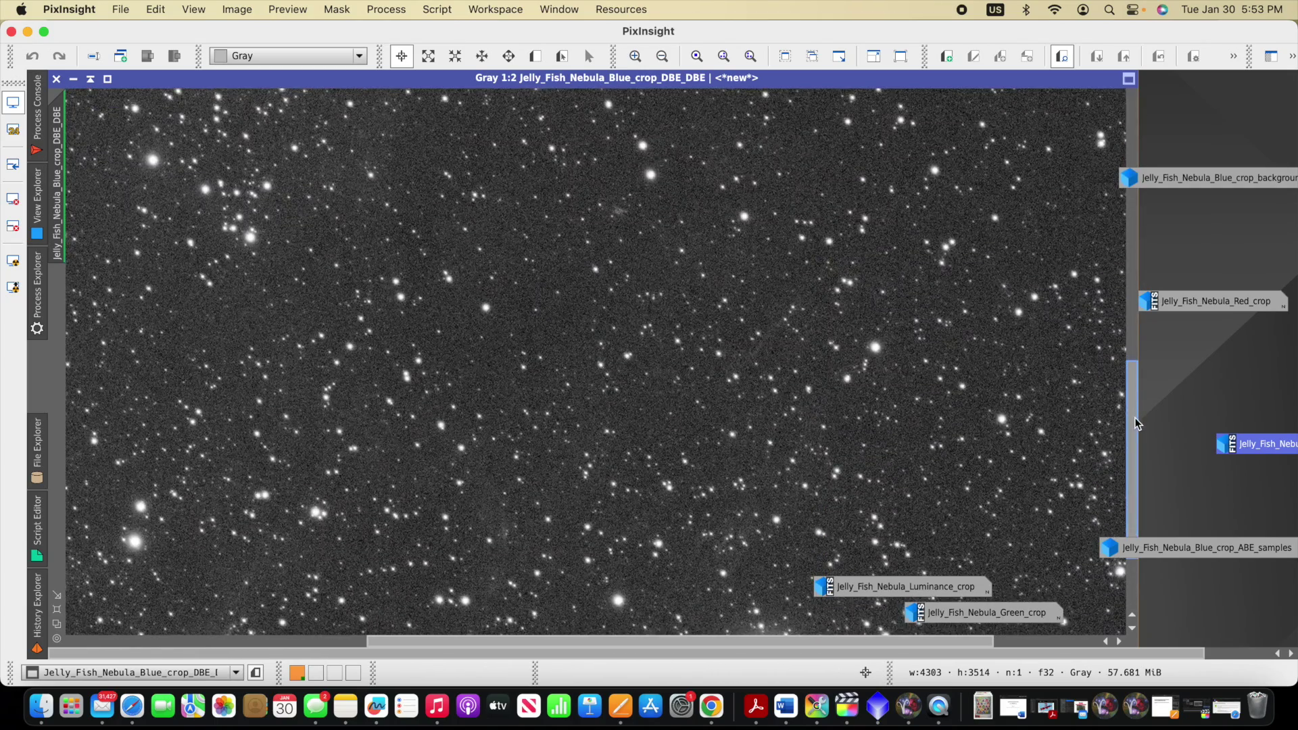
scroll(949, 396, up, 2)
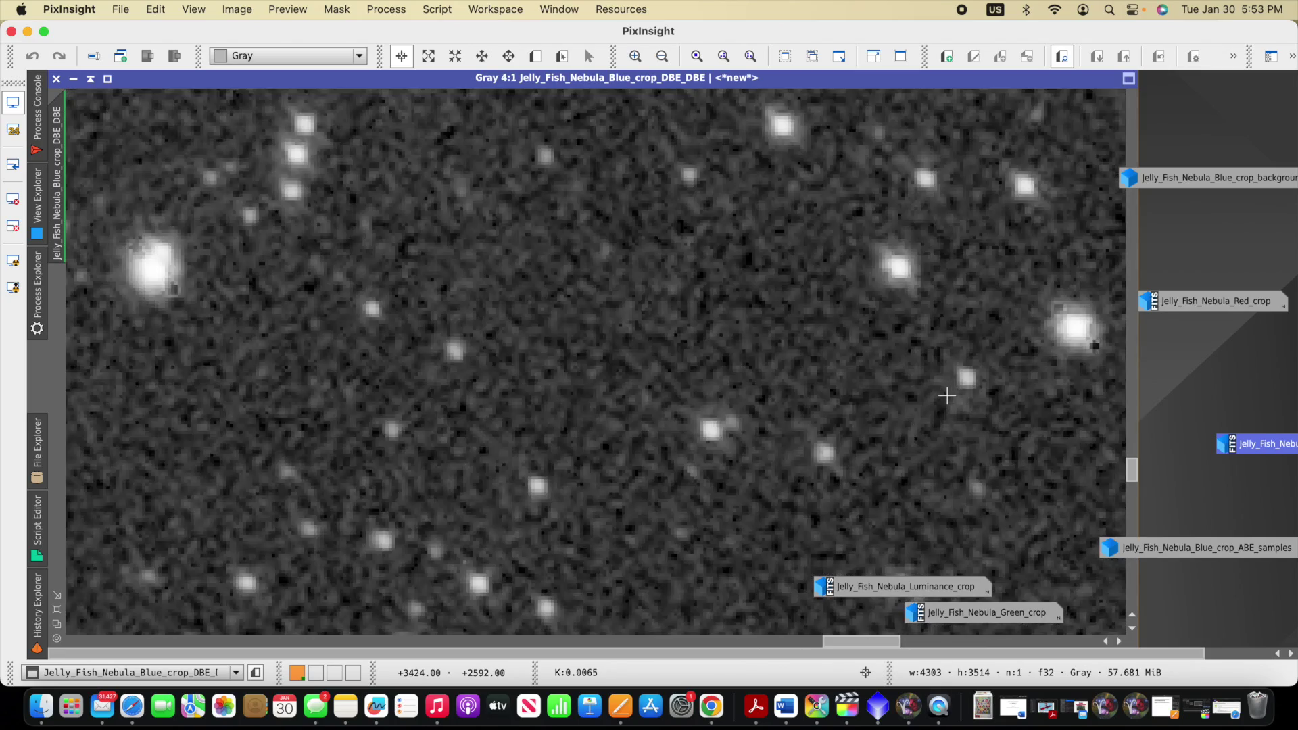
scroll(948, 395, down, 6)
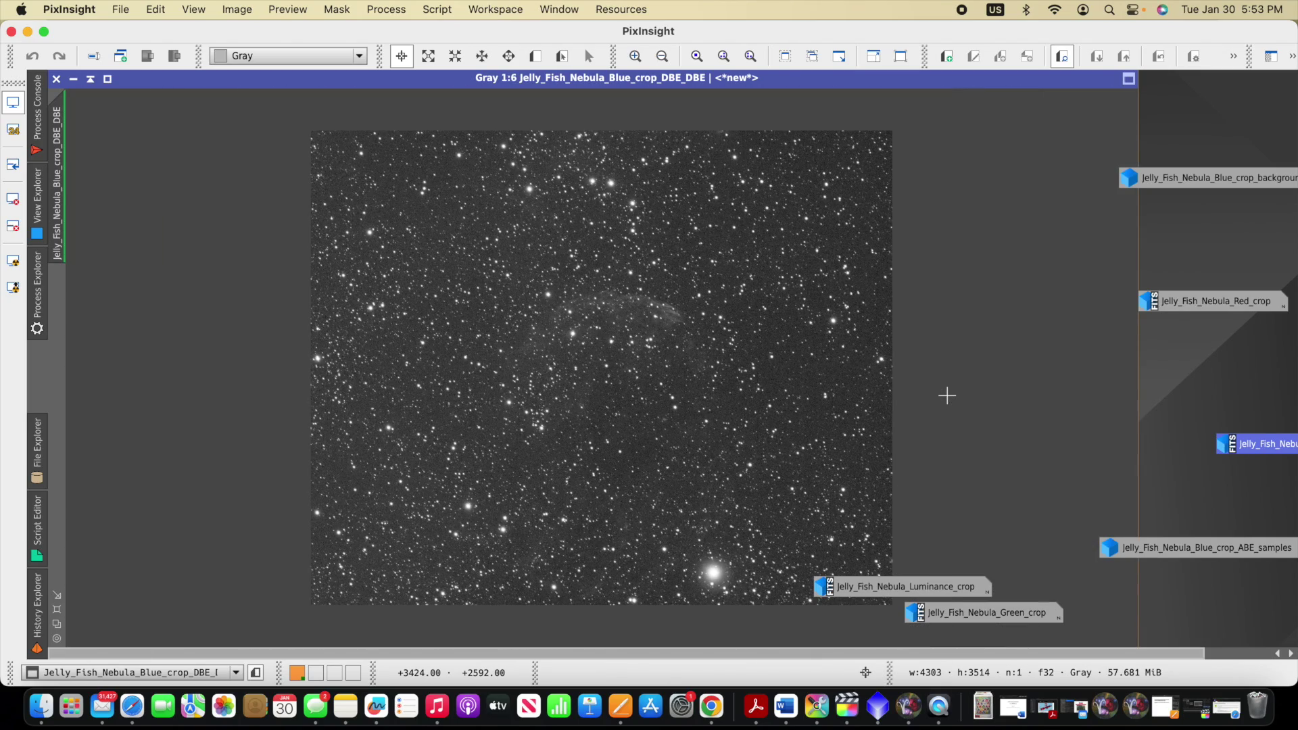